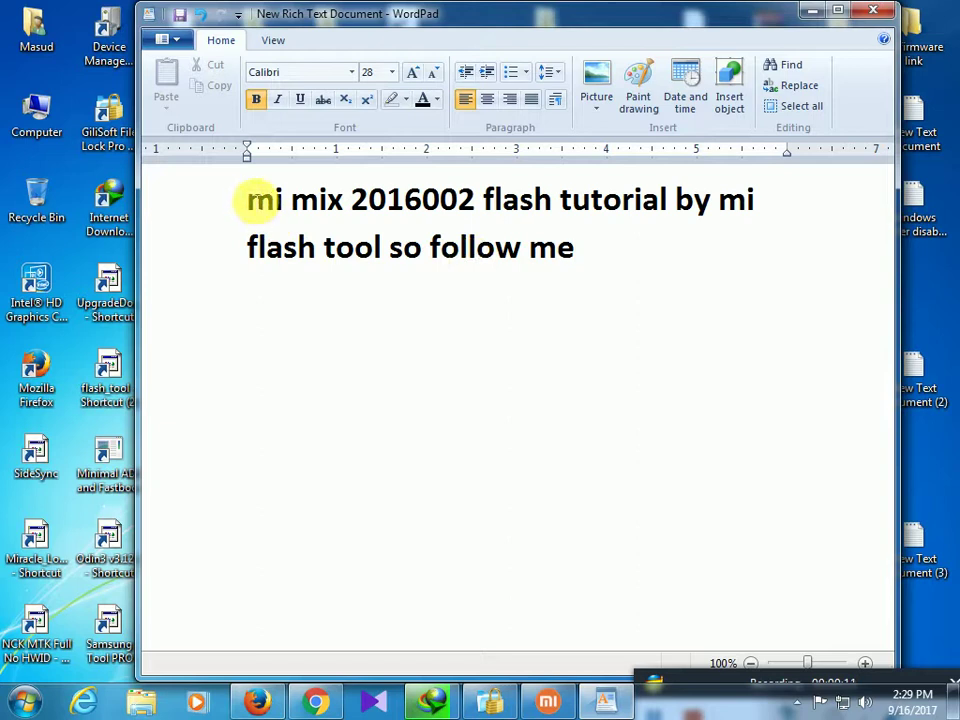
Review the tutorial heading, the MiFlash window and the full name of the hydrogen firmware folder on the desktop.
{"action": "left_click_drag", "start_coordinate": [255, 200], "coordinate": [722, 257]}
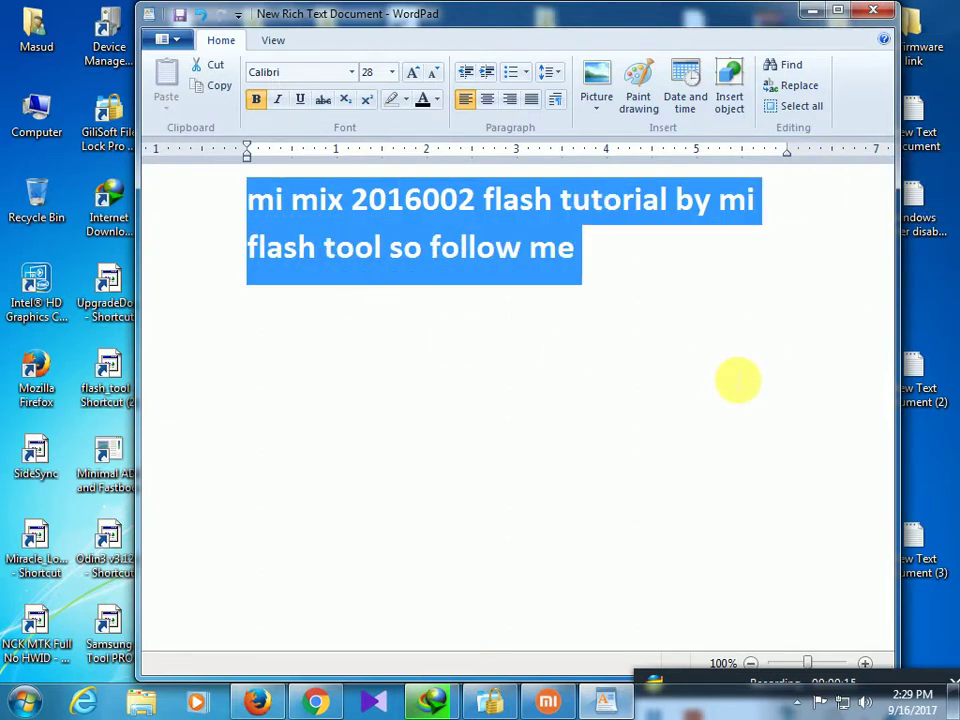
{"action": "left_click", "coordinate": [738, 380]}
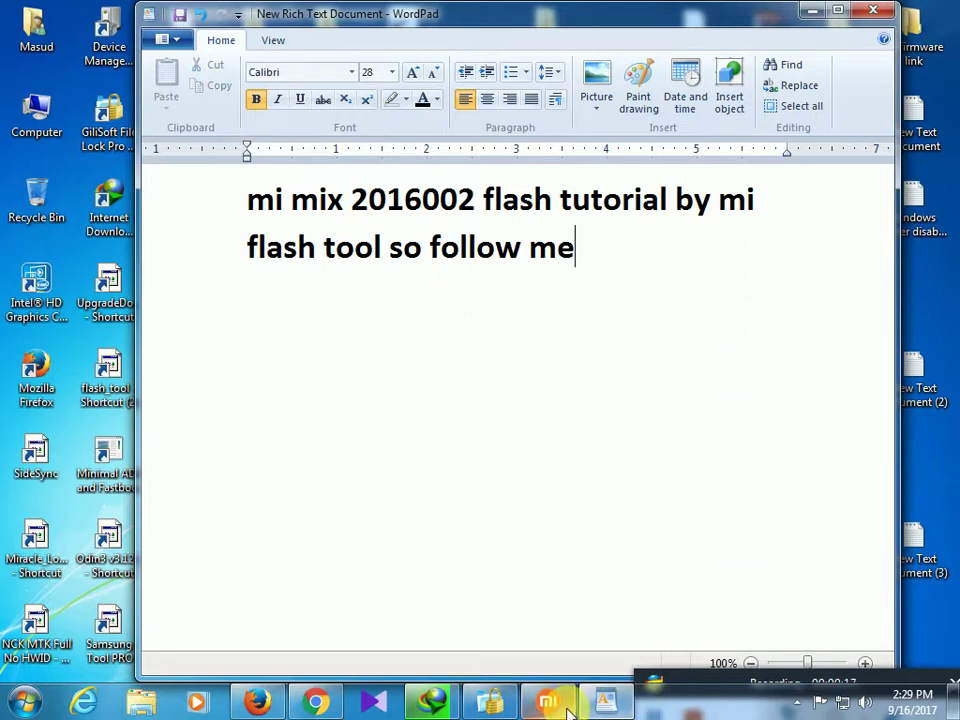
{"action": "mouse_move", "coordinate": [567, 712]}
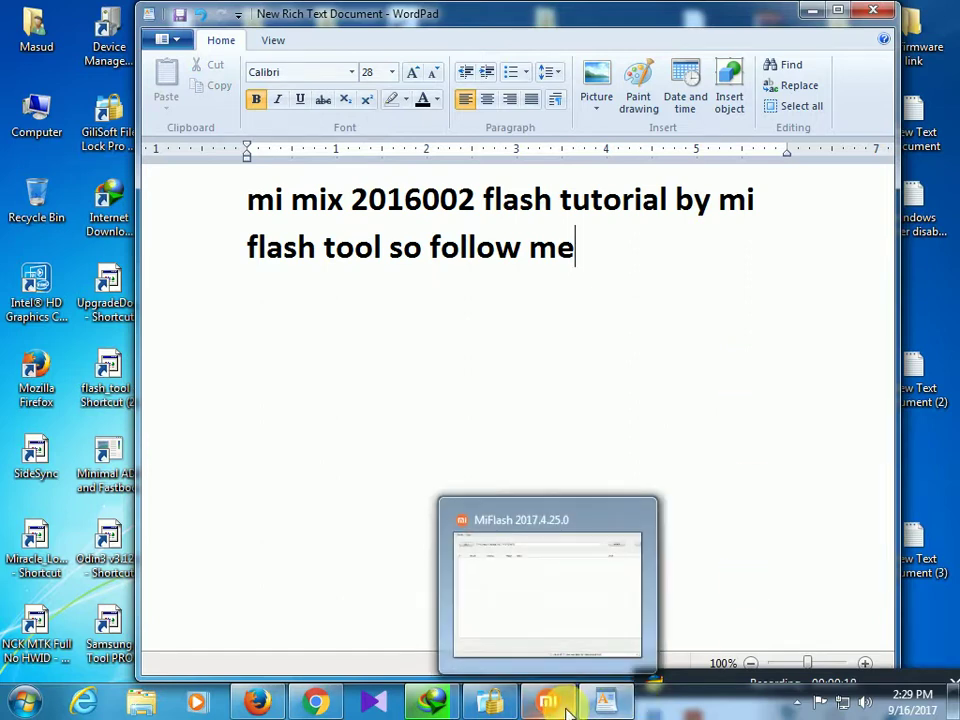
{"action": "left_click", "coordinate": [567, 710]}
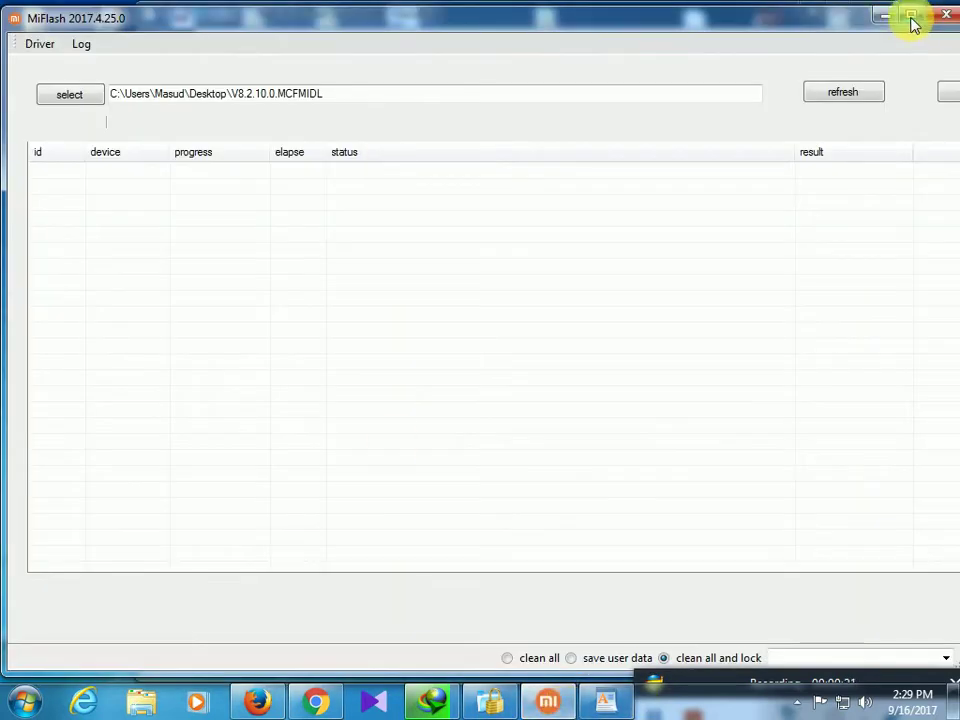
{"action": "left_click_drag", "start_coordinate": [857, 19], "coordinate": [840, 26]}
{"action": "left_click", "coordinate": [872, 24]}
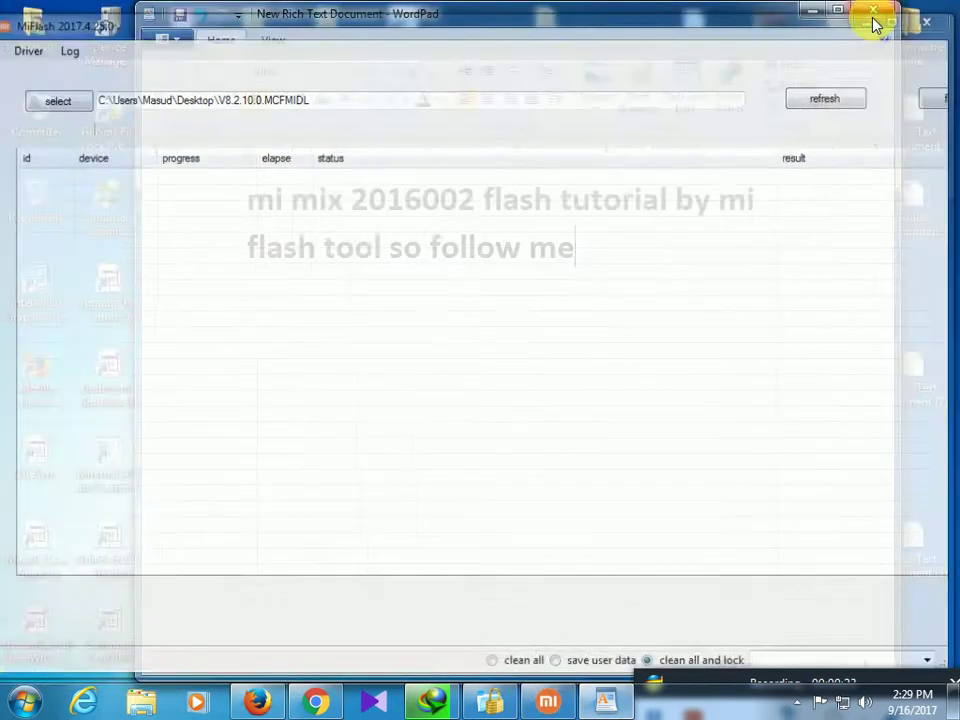
{"action": "left_click", "coordinate": [812, 11]}
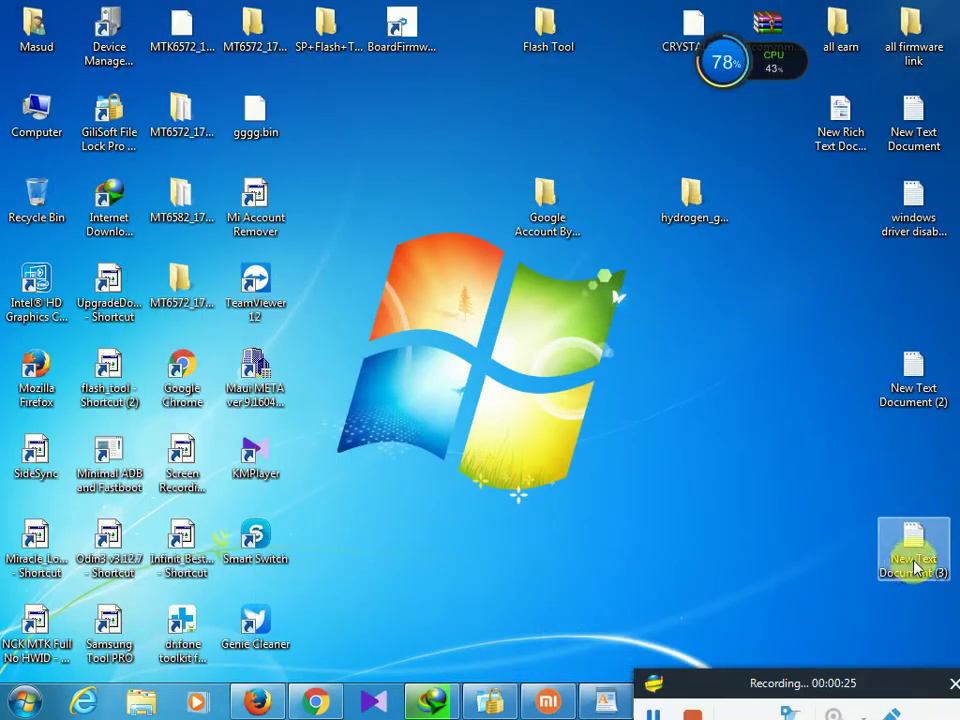
{"action": "left_click", "coordinate": [709, 206]}
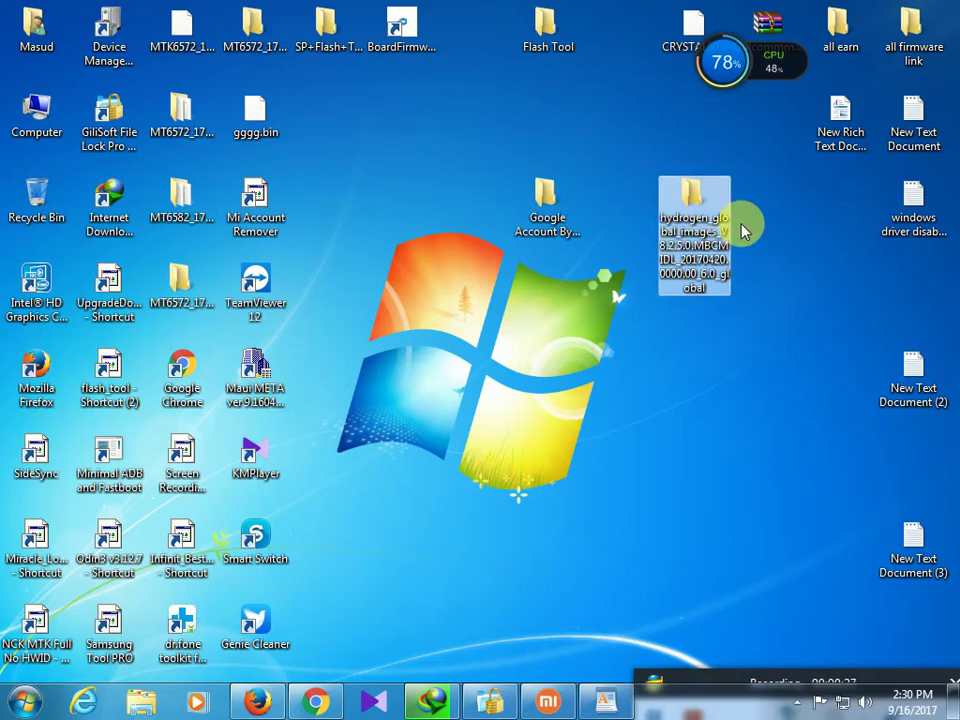
{"action": "left_click_drag", "start_coordinate": [643, 161], "coordinate": [767, 326]}
{"action": "left_click", "coordinate": [767, 369]}
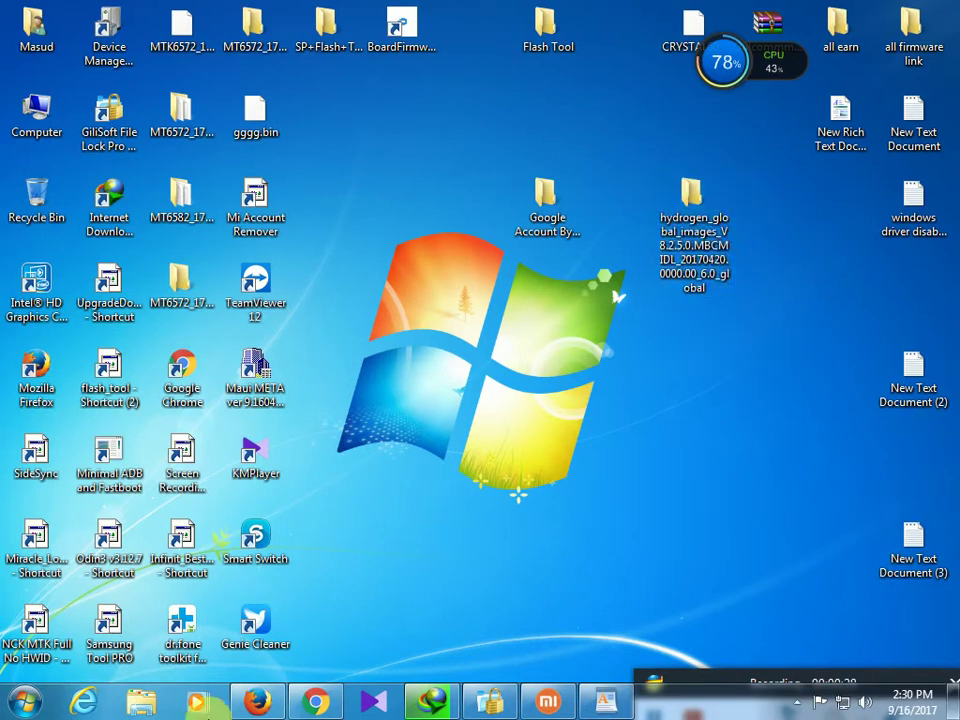
Switch to WordPad, make the heading a numbered list and add a second item reading "rename file".
{"action": "left_click", "coordinate": [609, 700]}
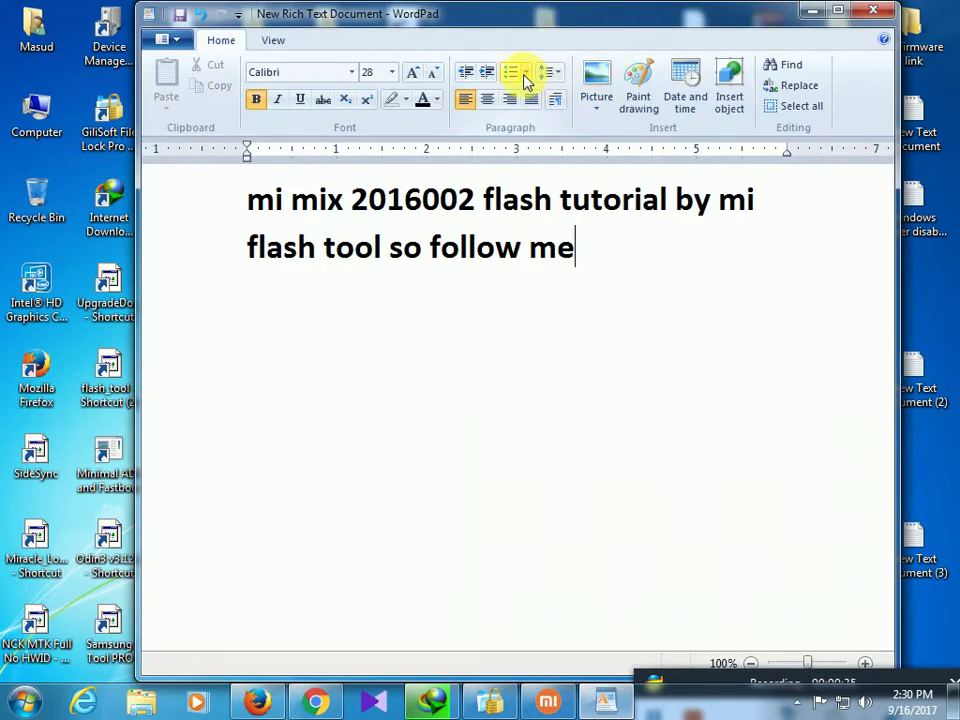
{"action": "left_click", "coordinate": [527, 82]}
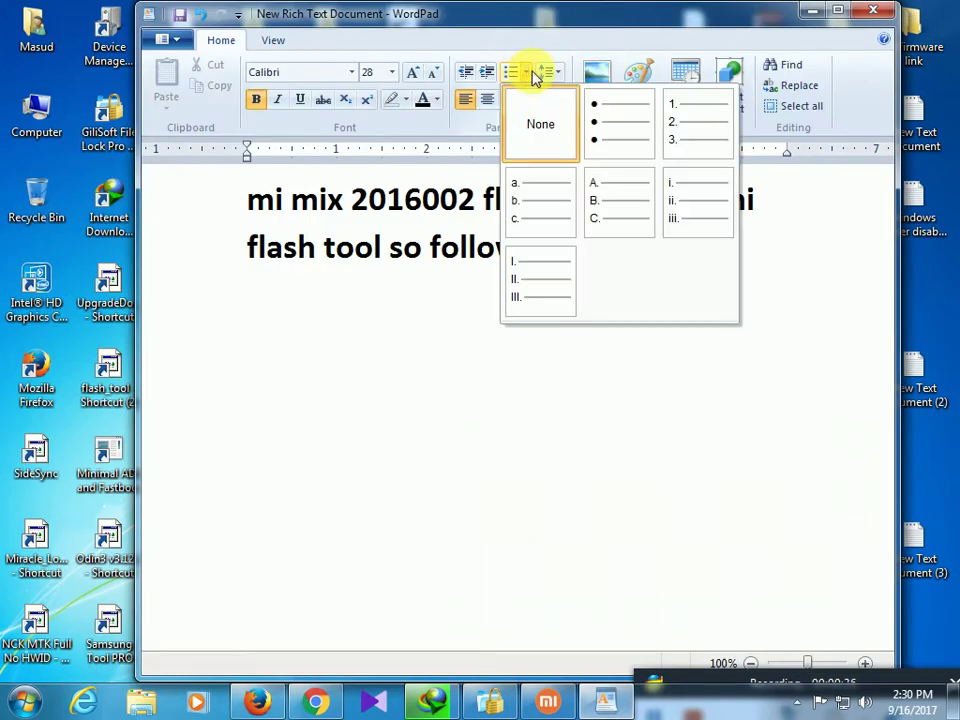
{"action": "left_click", "coordinate": [680, 130]}
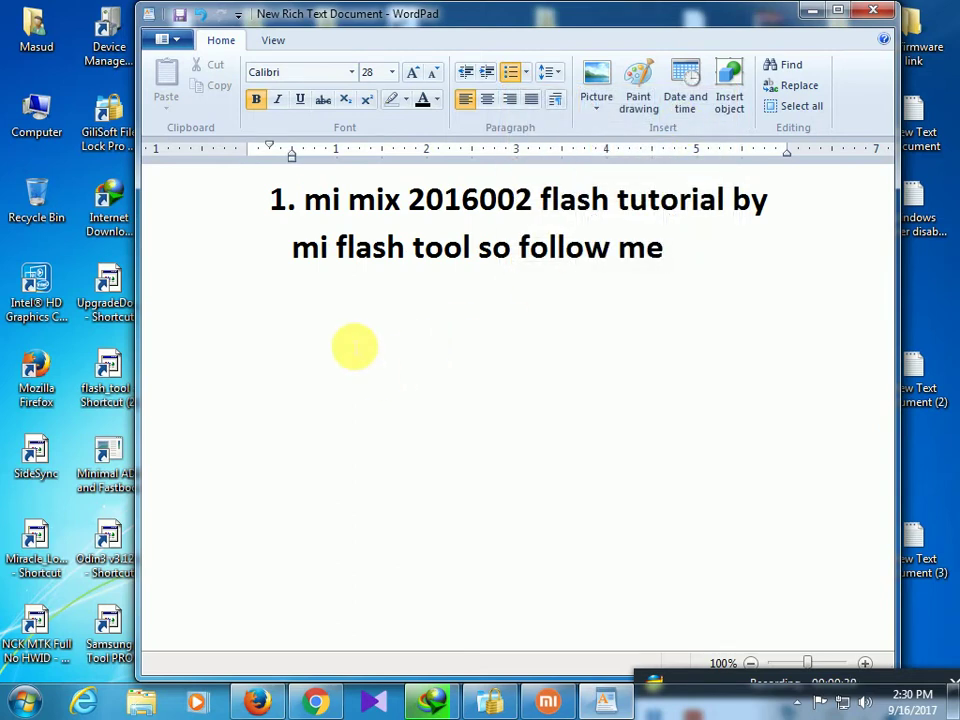
{"action": "key", "text": "Return"}
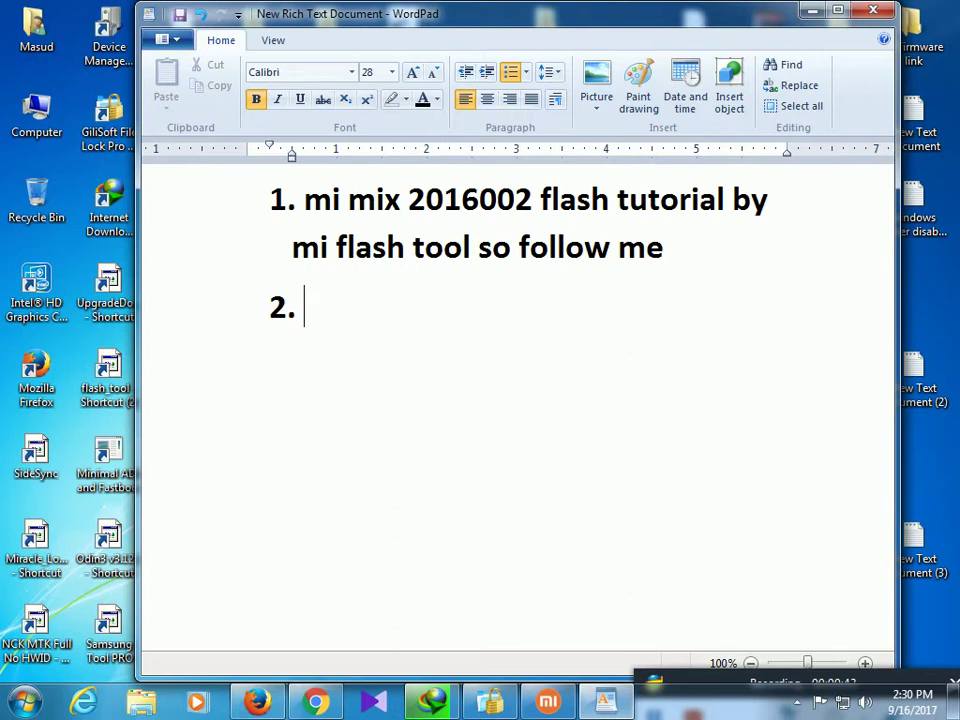
{"action": "type", "text": "rename"}
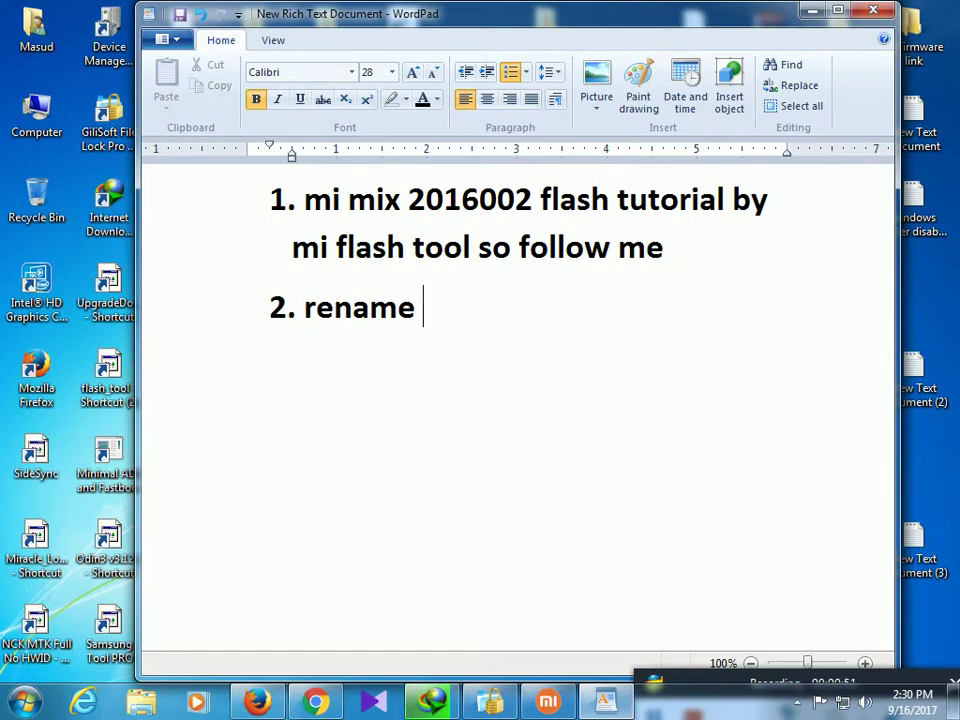
{"action": "type", "text": " file"}
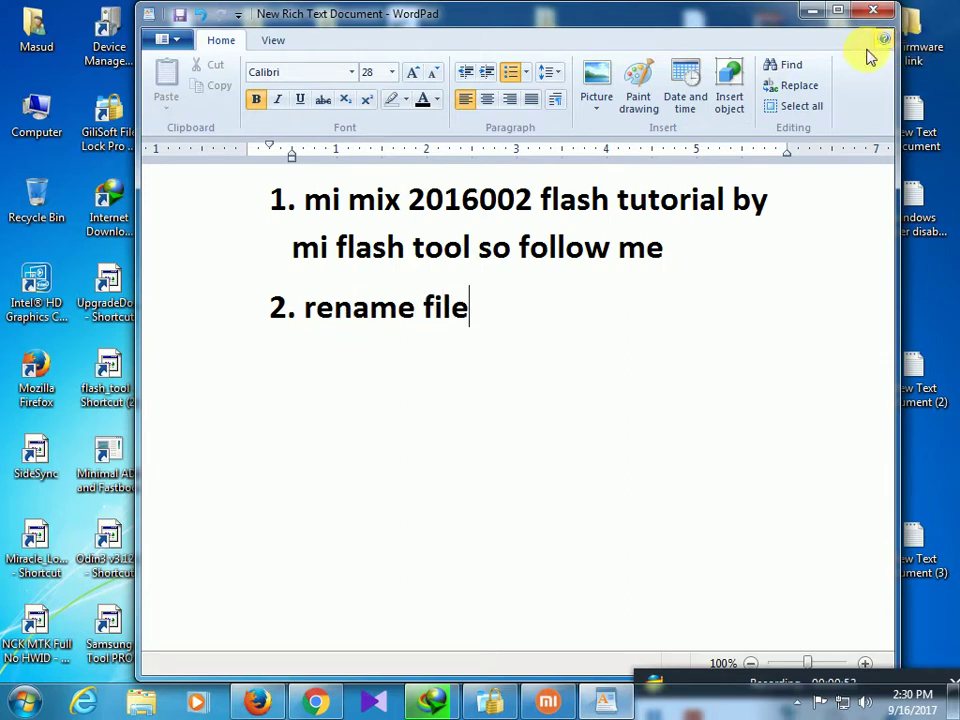
Shorten the hydrogen firmware folder's name on the desktop to "hydrogen" and check its contents.
{"action": "left_click", "coordinate": [807, 14]}
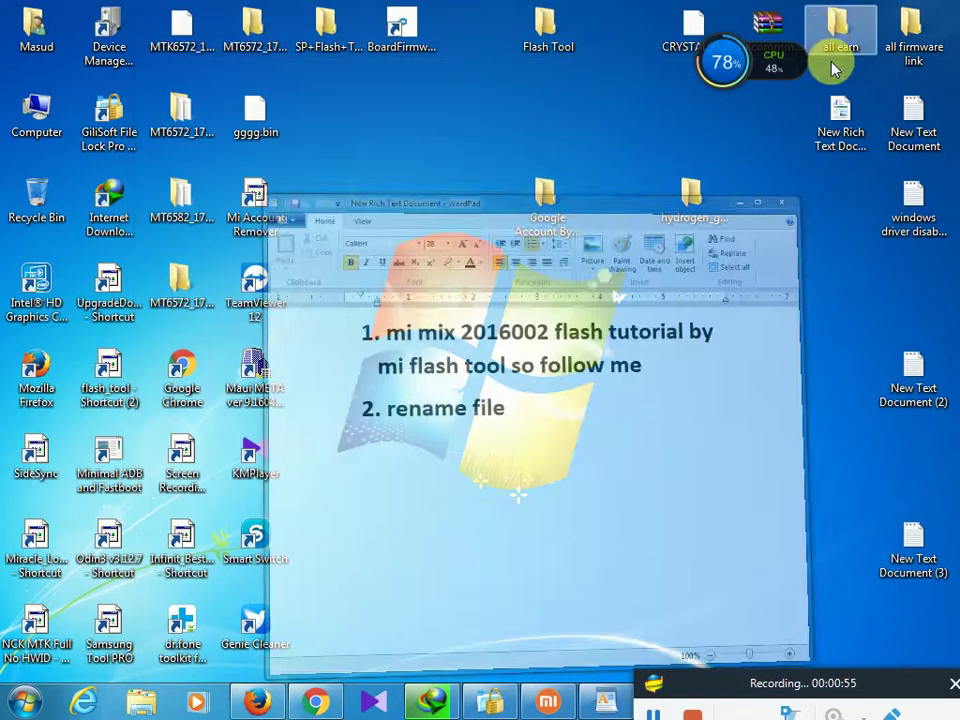
{"action": "left_click", "coordinate": [700, 220]}
{"action": "left_click", "coordinate": [700, 228]}
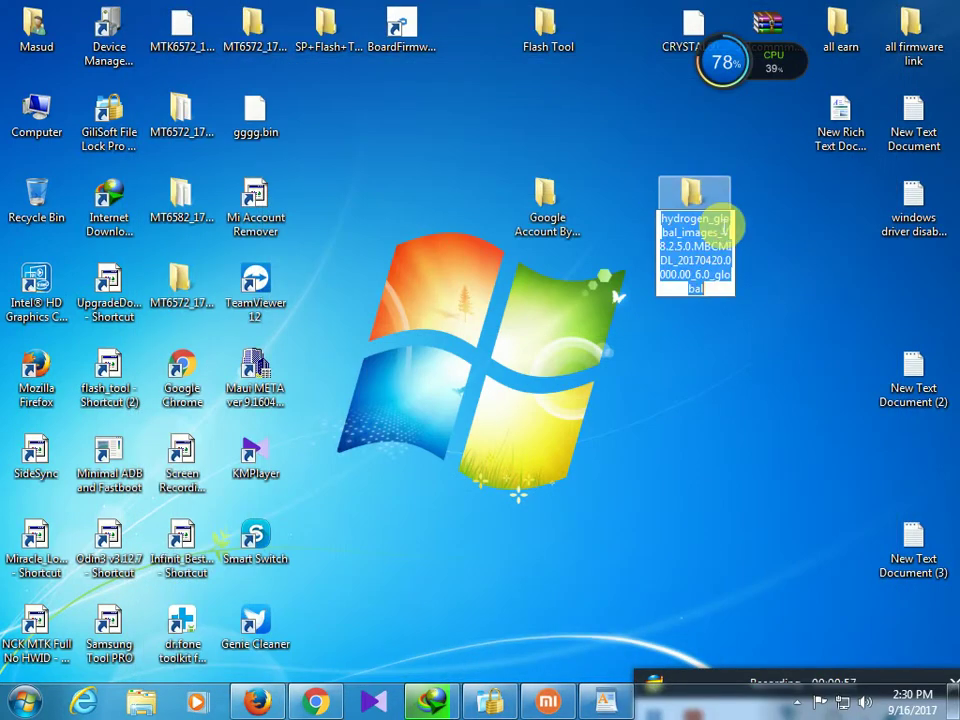
{"action": "left_click_drag", "start_coordinate": [708, 218], "coordinate": [771, 321]}
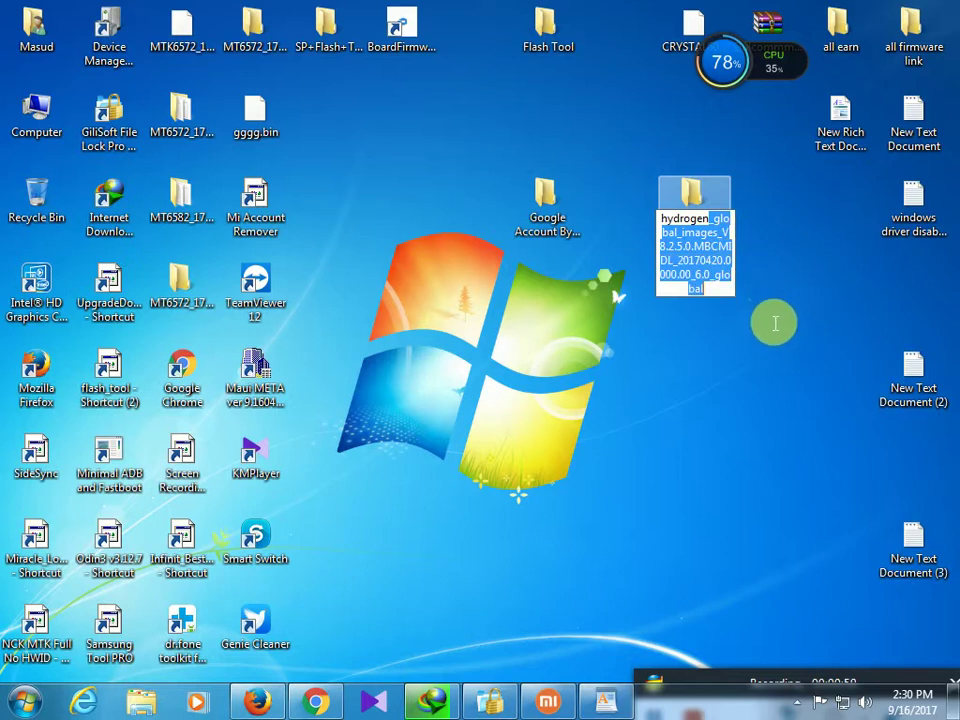
{"action": "key", "text": "BackSpace"}
{"action": "key", "text": "Return"}
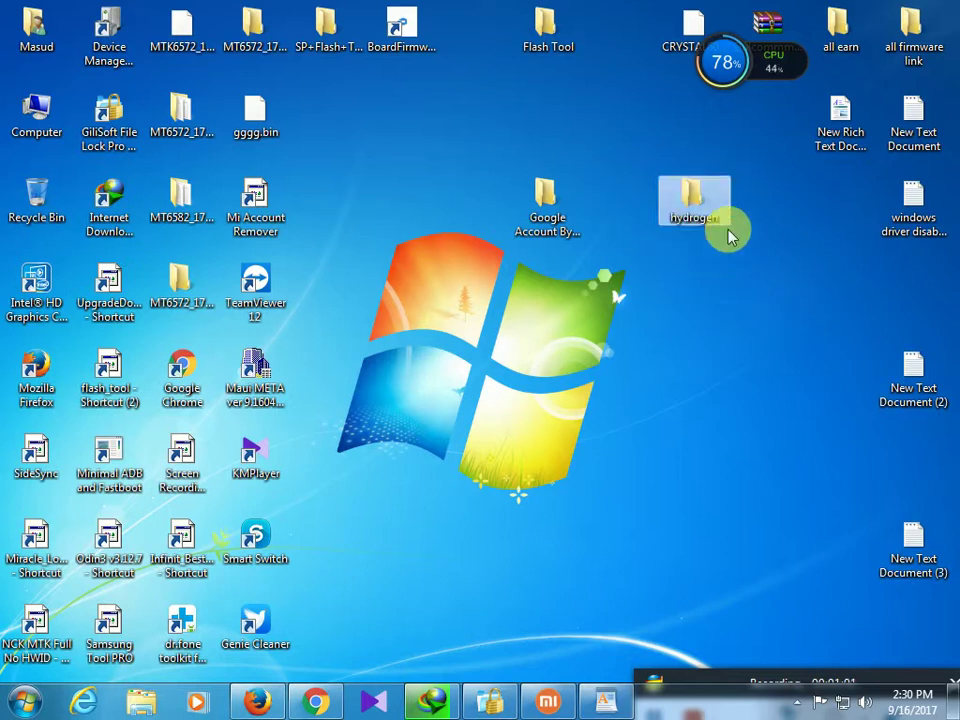
{"action": "double_click", "coordinate": [692, 205]}
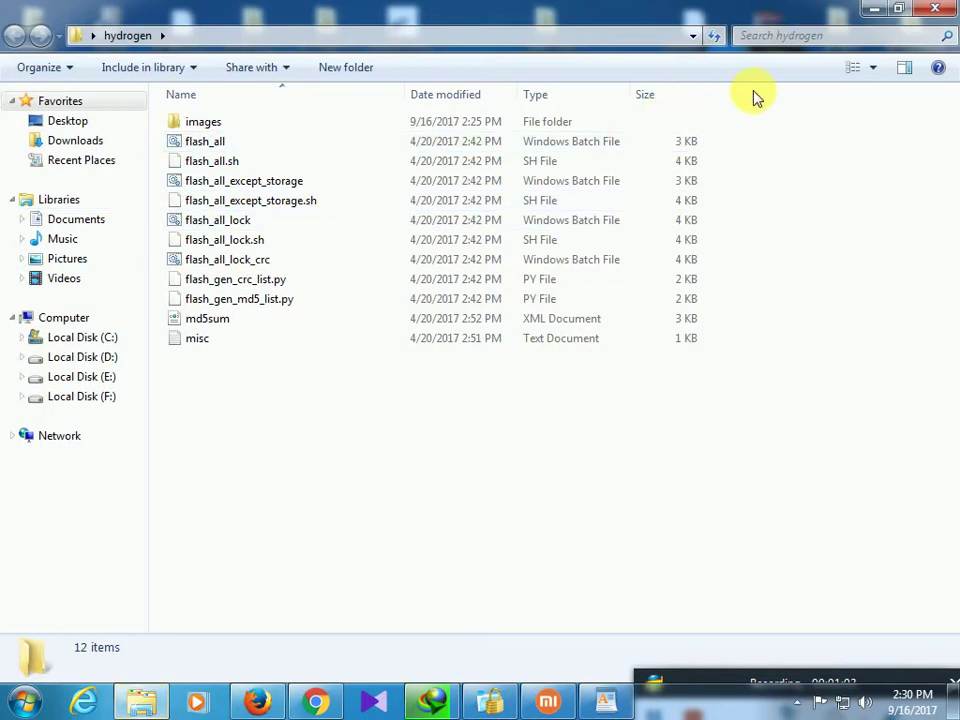
{"action": "left_click", "coordinate": [934, 9]}
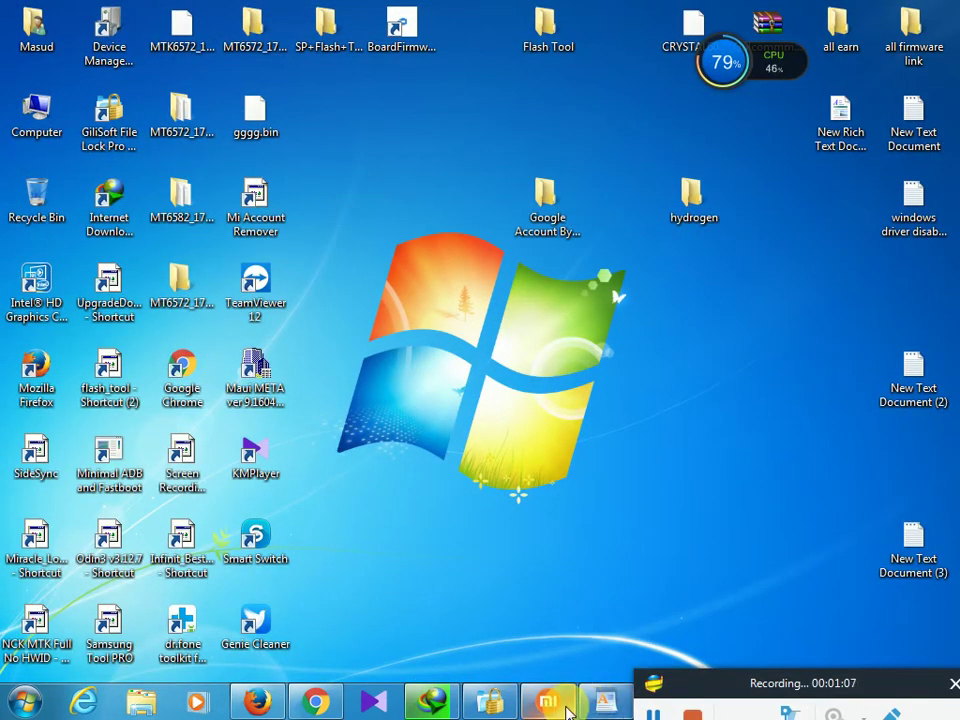
Switch to MiFlash and choose the images subfolder of the desktop's hydrogen folder as the software path.
{"action": "left_click", "coordinate": [556, 703]}
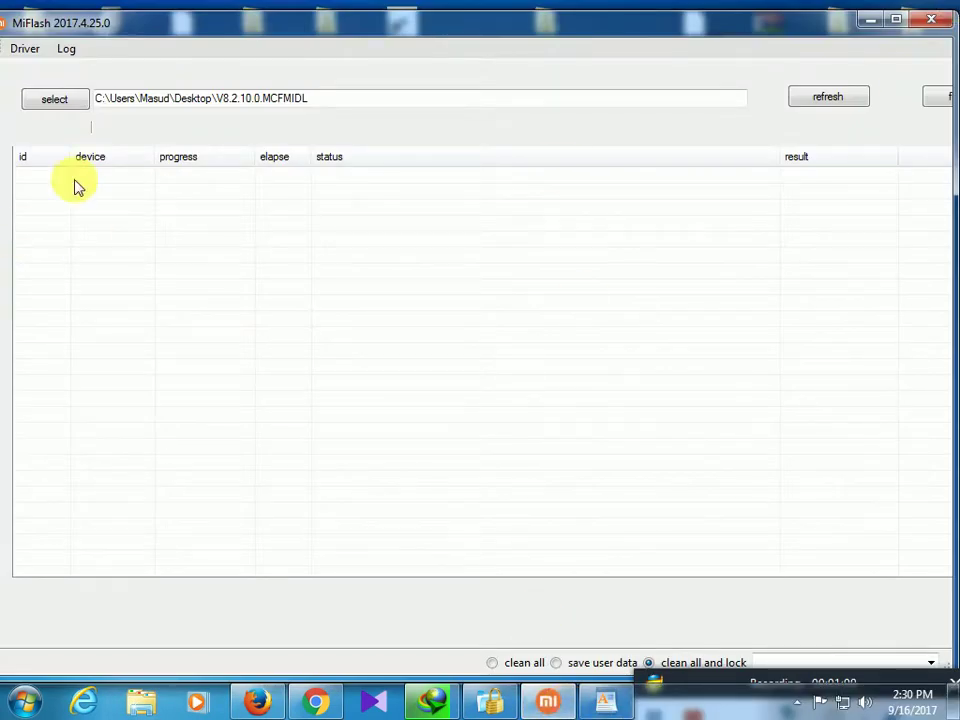
{"action": "left_click", "coordinate": [71, 110]}
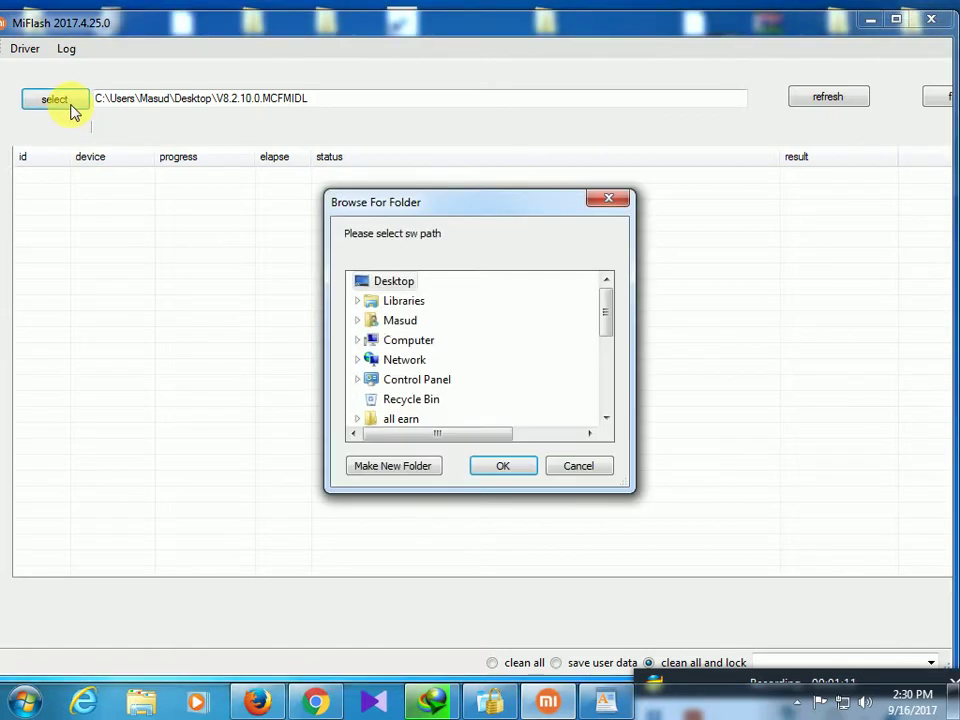
{"action": "left_click_drag", "start_coordinate": [612, 316], "coordinate": [619, 400]}
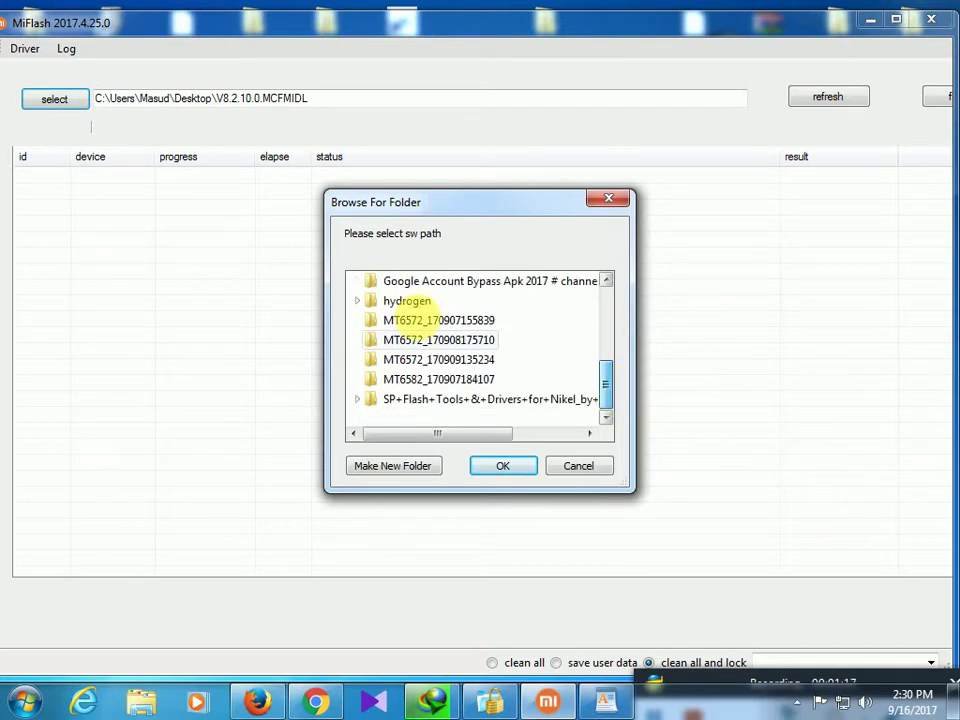
{"action": "left_click", "coordinate": [361, 302]}
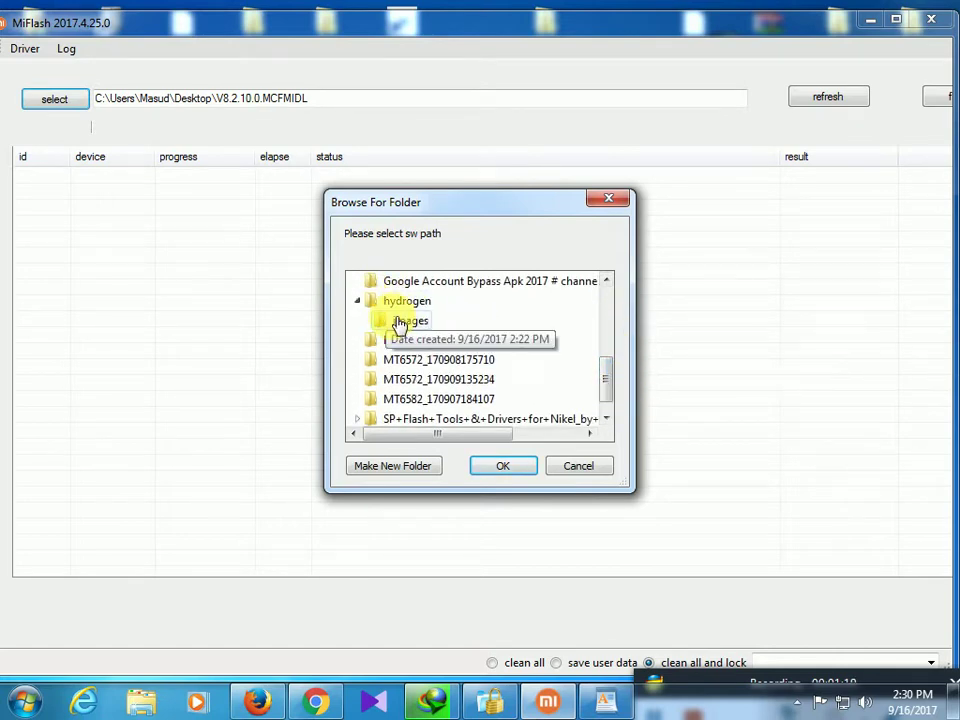
{"action": "left_click", "coordinate": [410, 321]}
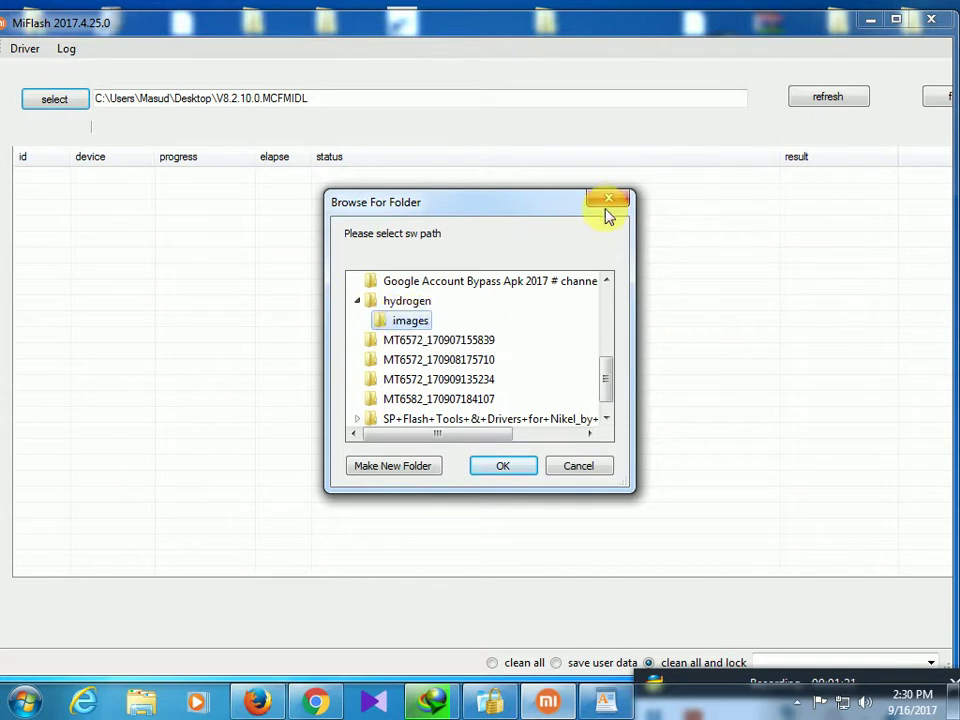
{"action": "left_click", "coordinate": [522, 465]}
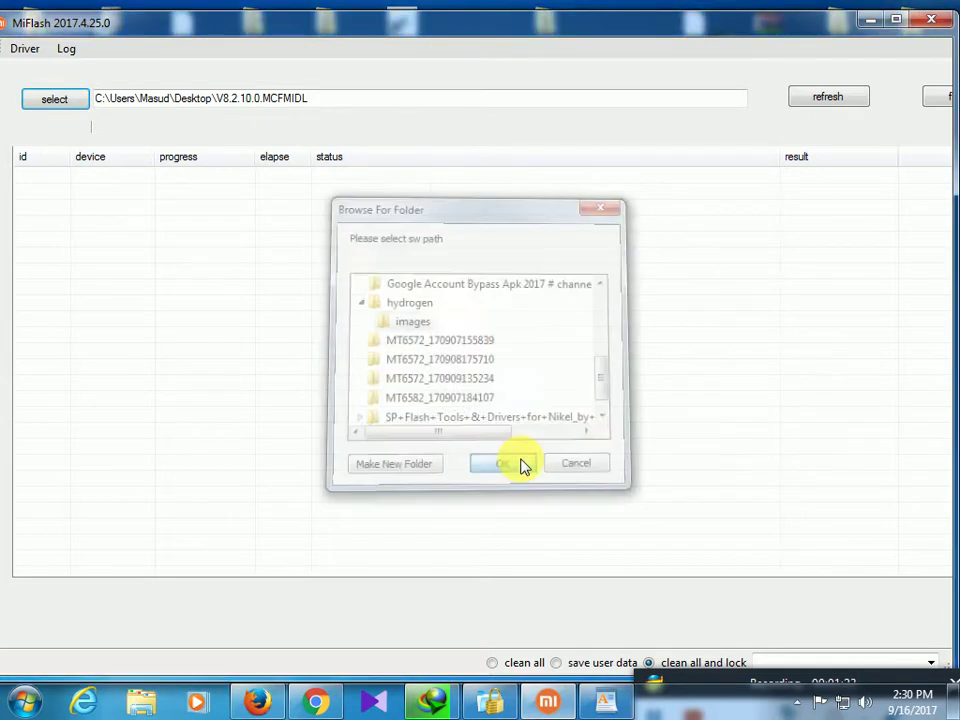
Minimize MiFlash, open the hydrogen folder from the desktop and copy its full path.
{"action": "left_click", "coordinate": [873, 21]}
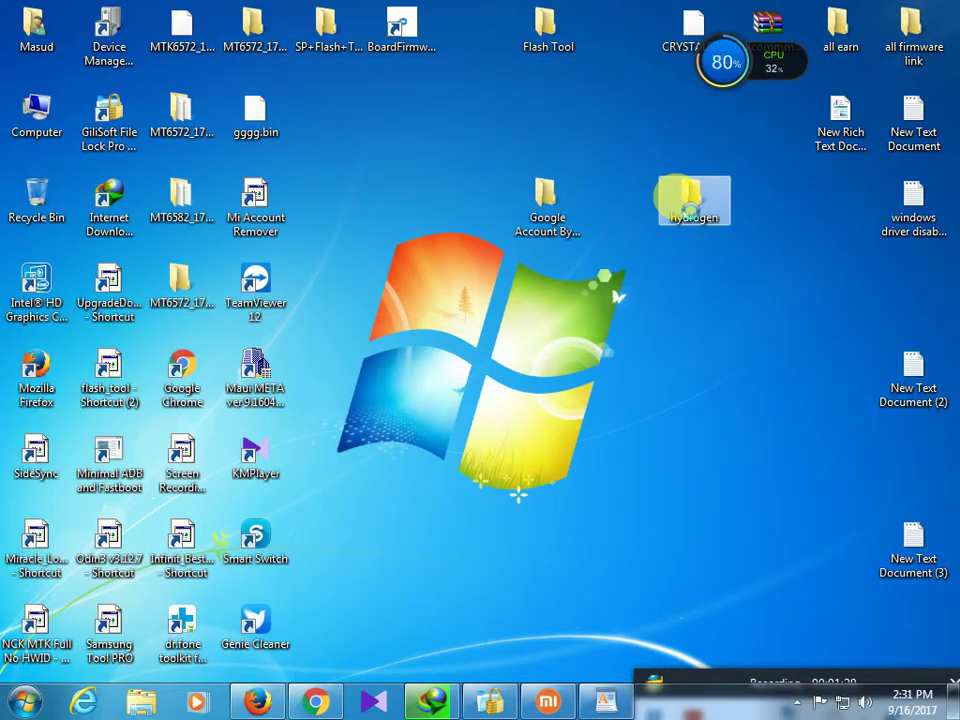
{"action": "right_click", "coordinate": [688, 207]}
{"action": "left_click", "coordinate": [690, 210]}
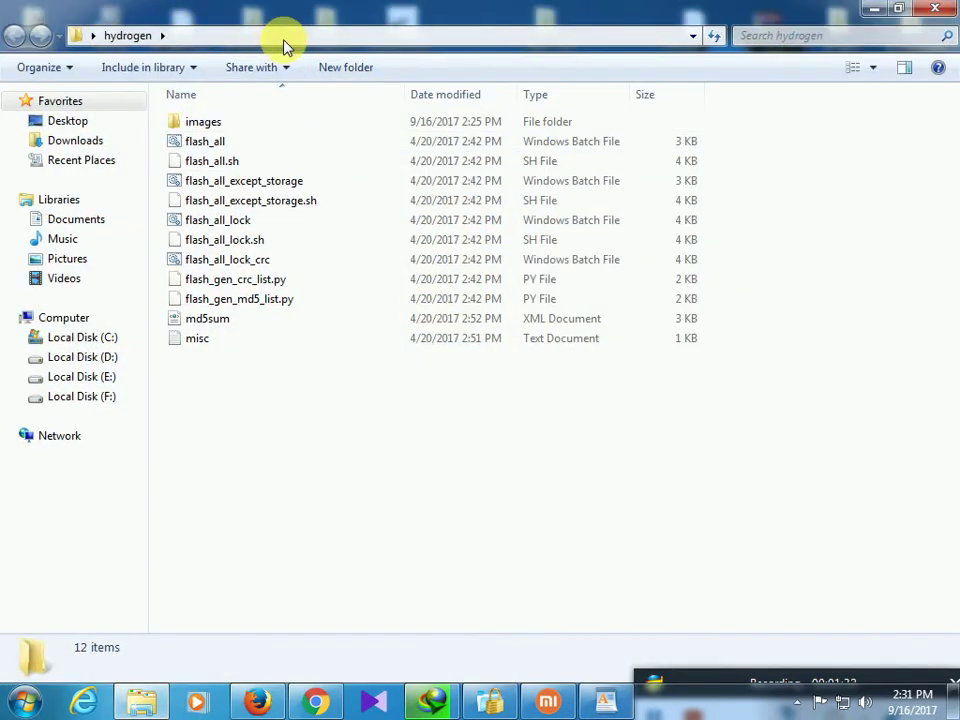
{"action": "left_click", "coordinate": [283, 40]}
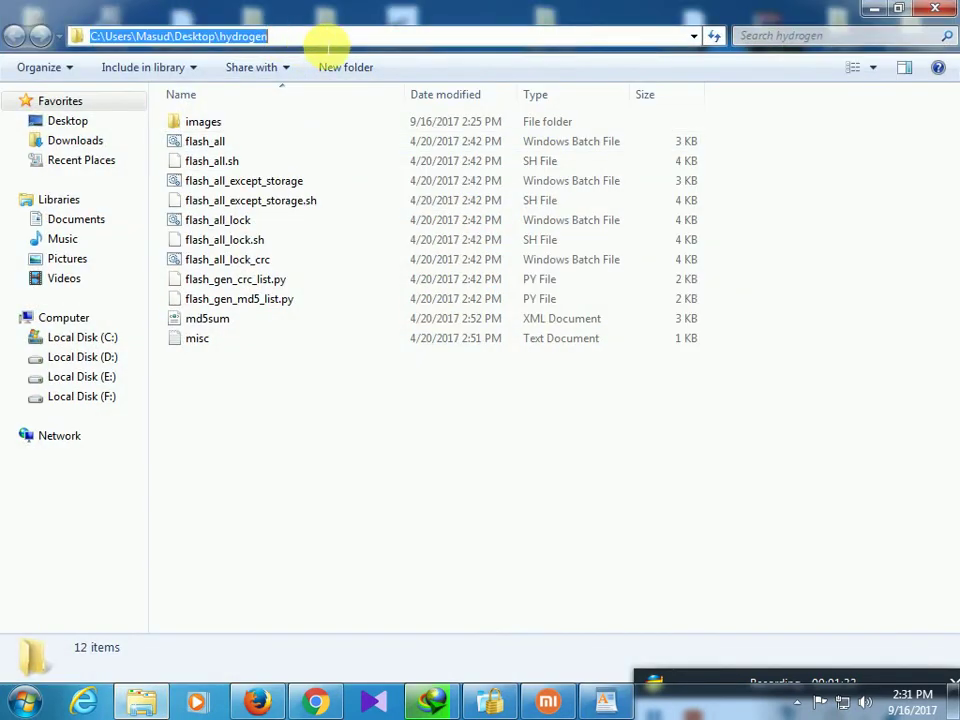
{"action": "right_click", "coordinate": [214, 38]}
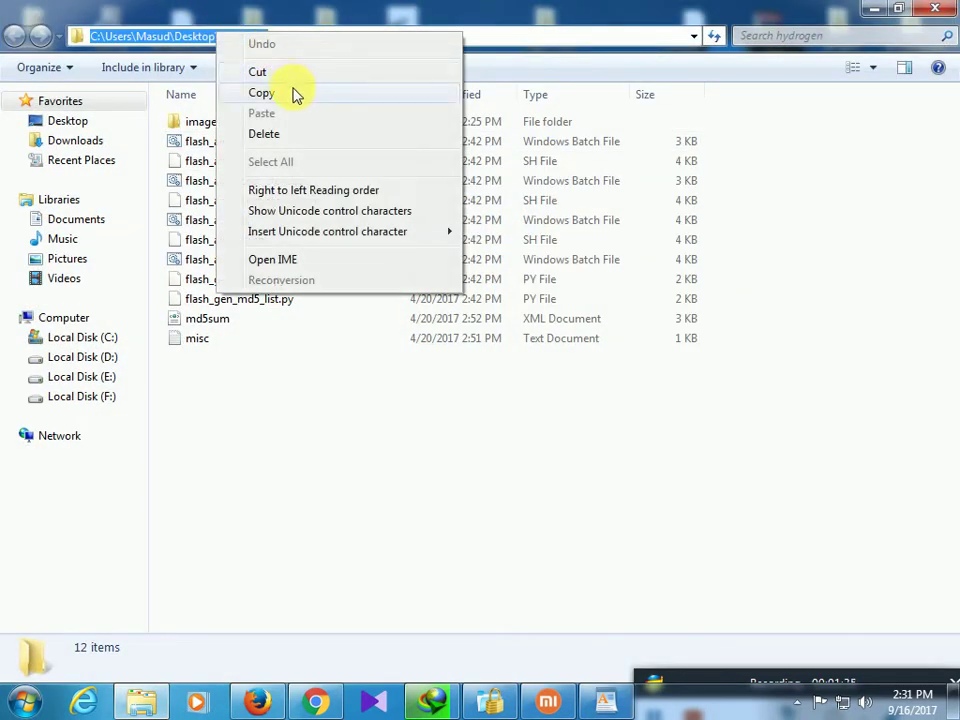
{"action": "left_click", "coordinate": [294, 92]}
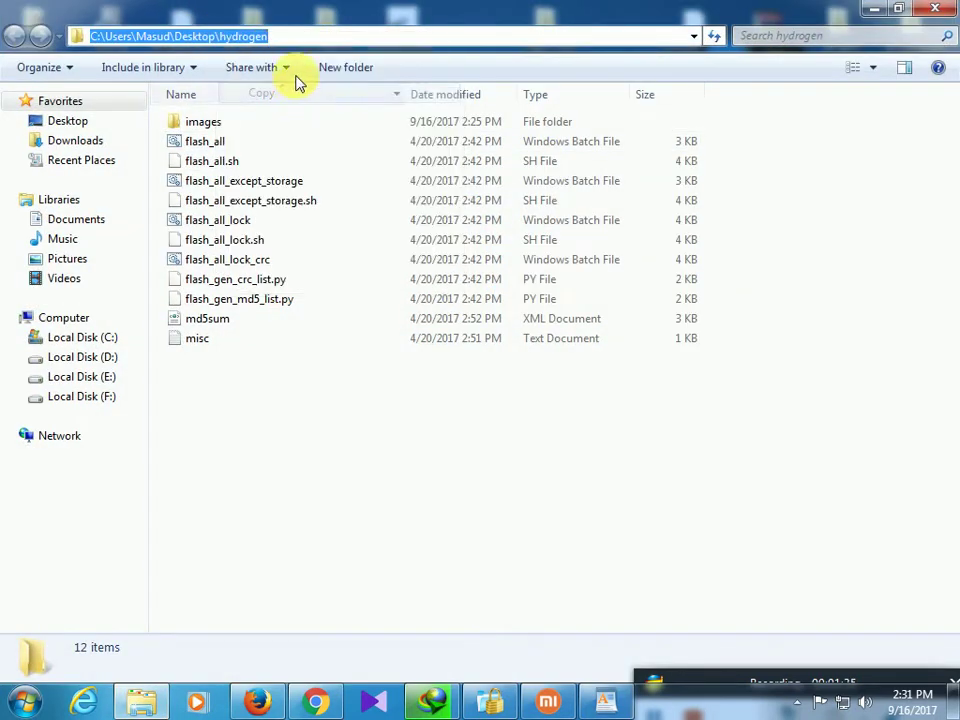
Copy the full path of the images subfolder inside hydrogen and switch back to MiFlash.
{"action": "left_click", "coordinate": [279, 138]}
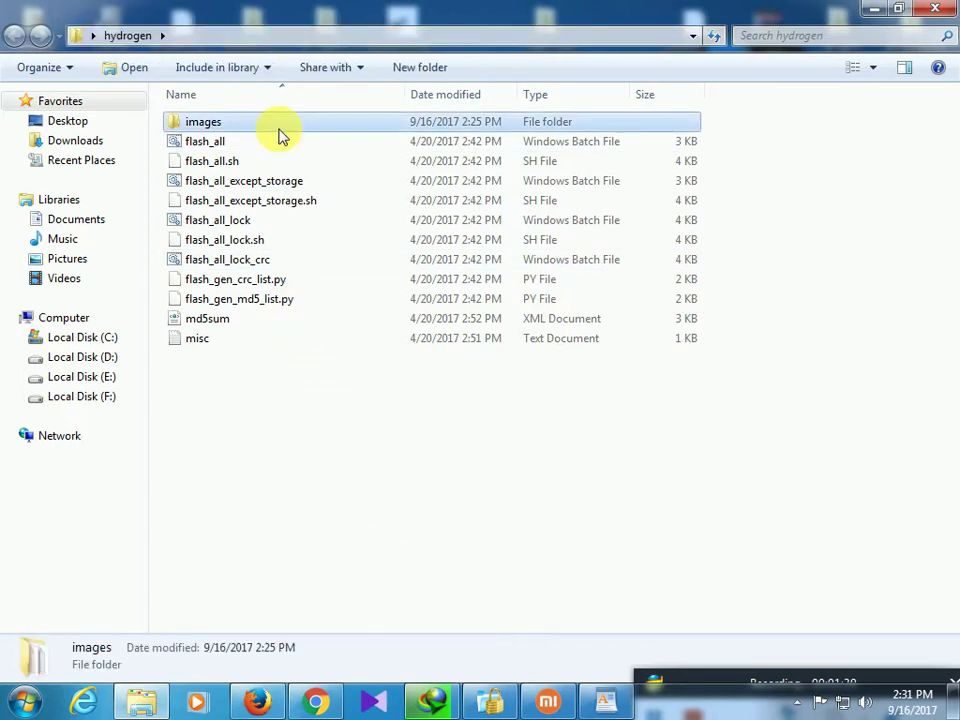
{"action": "double_click", "coordinate": [279, 138]}
{"action": "left_click", "coordinate": [293, 37]}
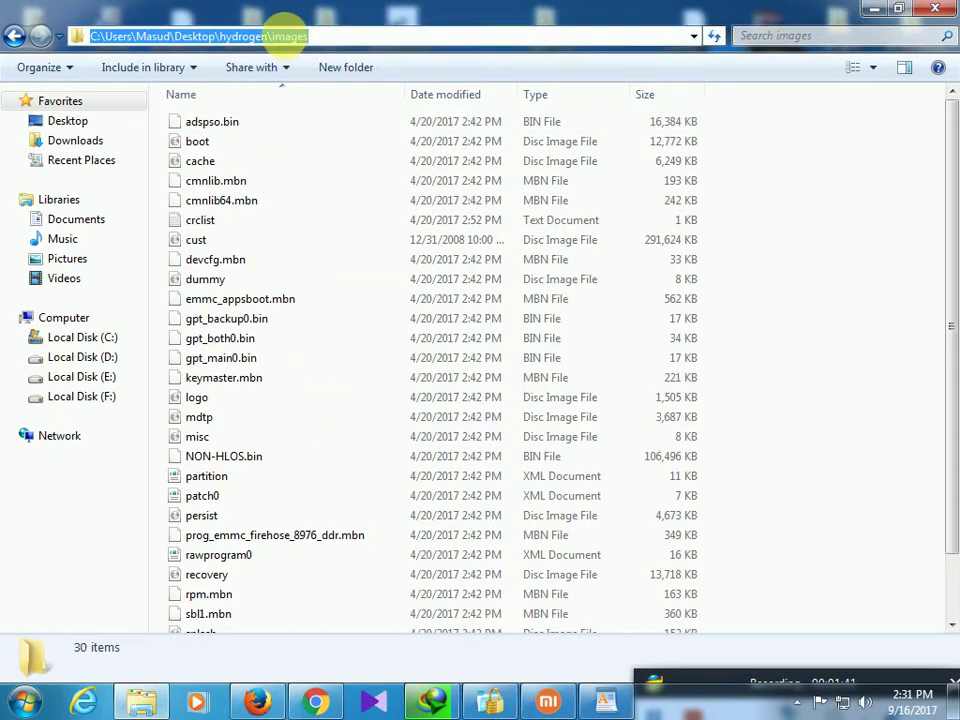
{"action": "right_click", "coordinate": [287, 38]}
{"action": "left_click", "coordinate": [352, 95]}
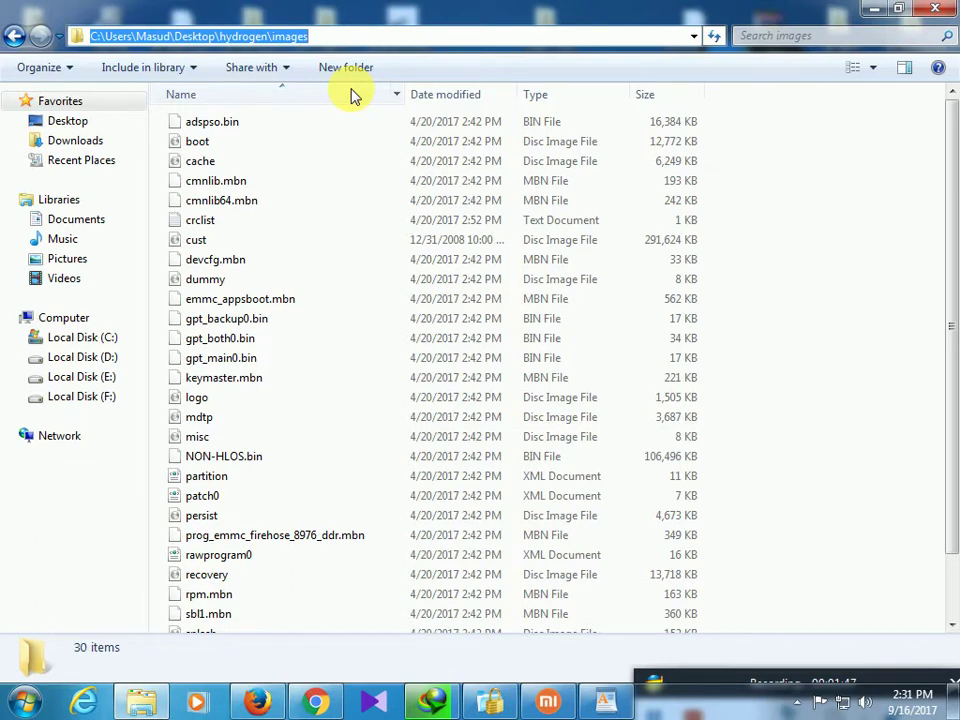
{"action": "left_click", "coordinate": [546, 704]}
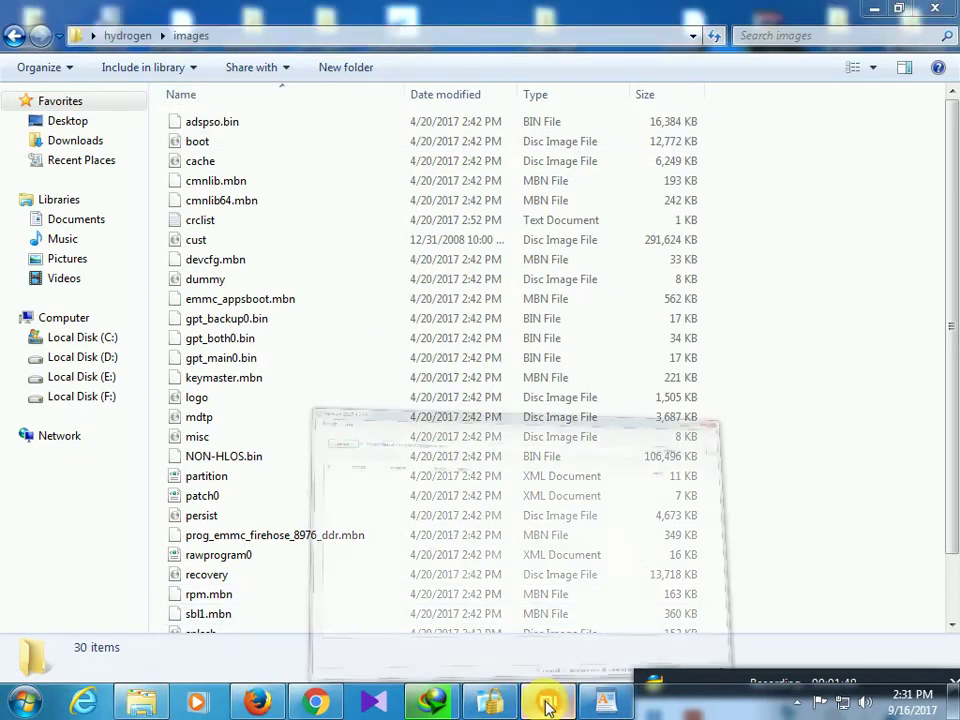
Replace the software path in MiFlash with the copied full path of the hydrogen\images folder.
{"action": "left_click_drag", "start_coordinate": [296, 100], "coordinate": [15, 110]}
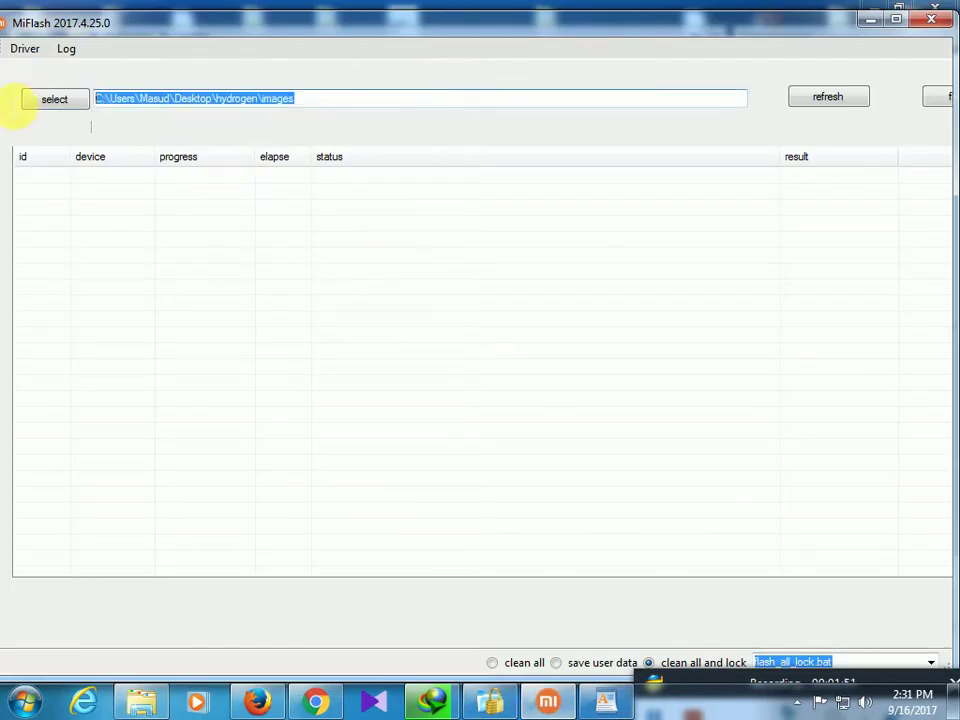
{"action": "right_click", "coordinate": [122, 100]}
{"action": "left_click", "coordinate": [194, 185]}
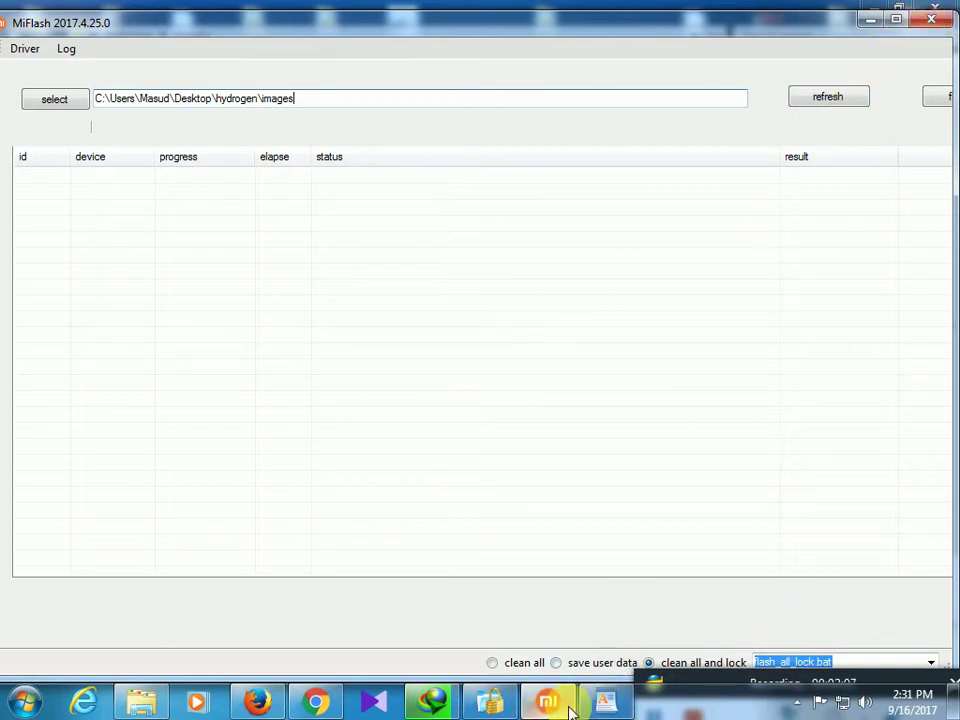
Switch to the WordPad note and add list item 3 reading "vol up & vol down press & hold".
{"action": "left_click", "coordinate": [606, 700]}
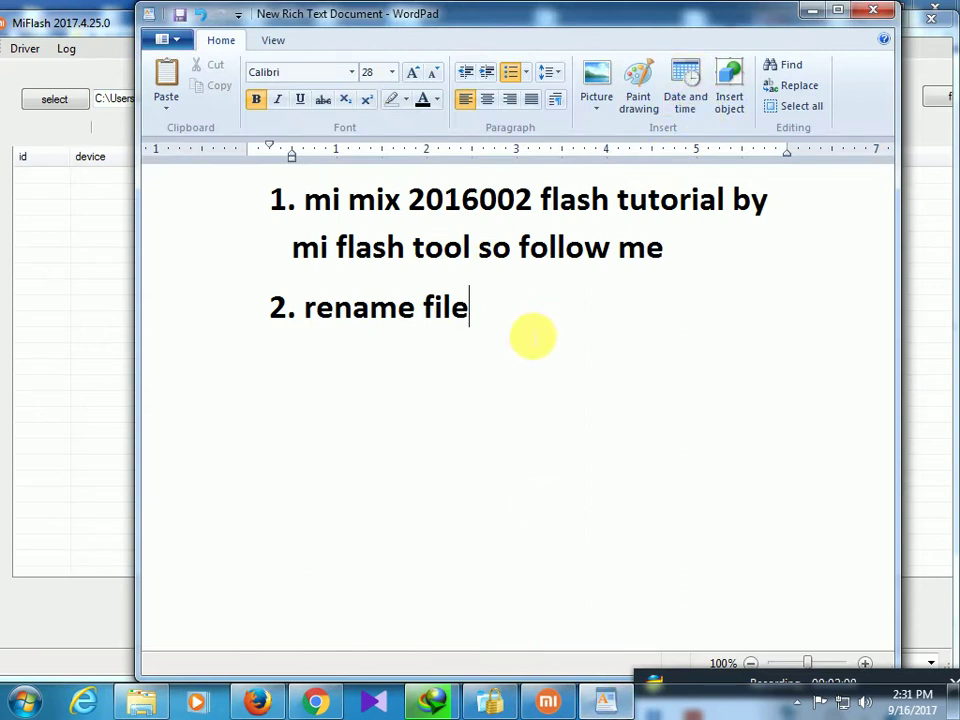
{"action": "key", "text": "Return"}
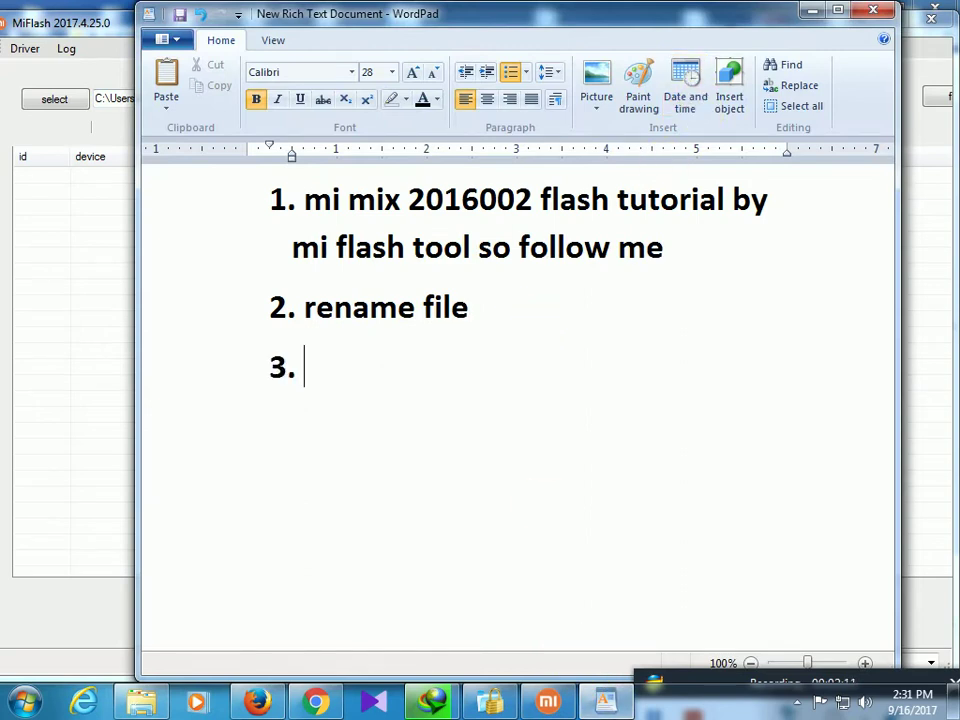
{"action": "type", "text": "vol"}
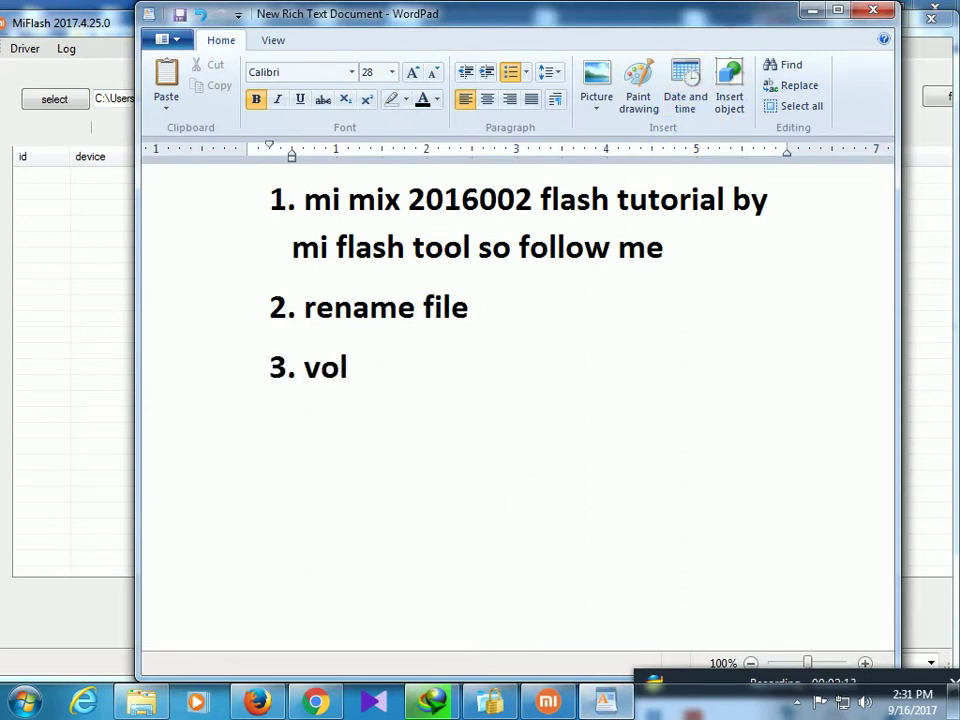
{"action": "type", "text": " up &"}
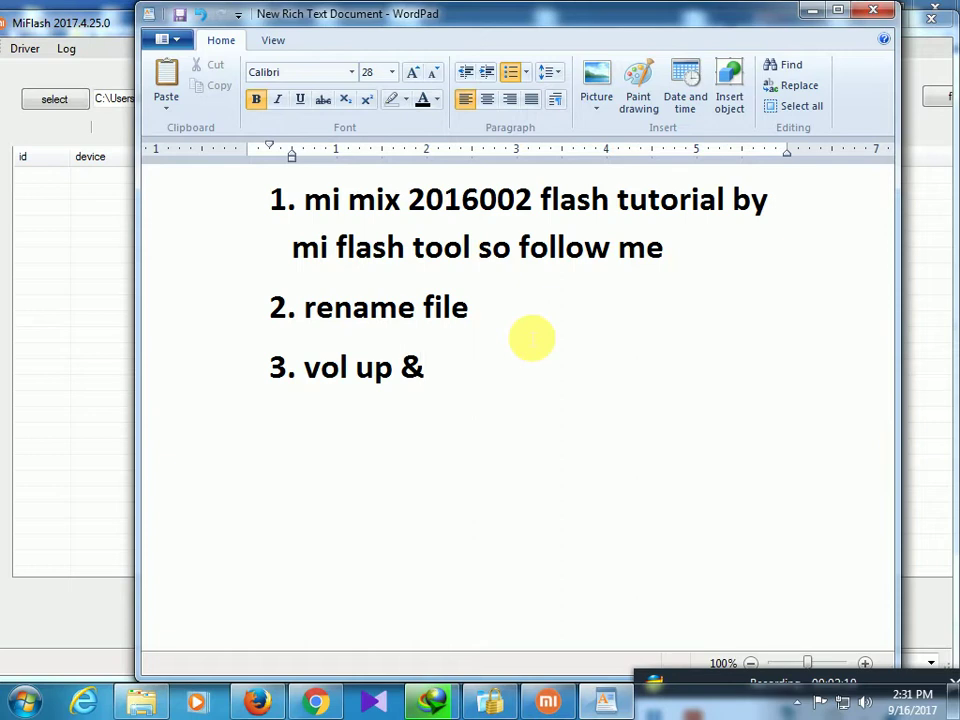
{"action": "type", "text": "vll"}
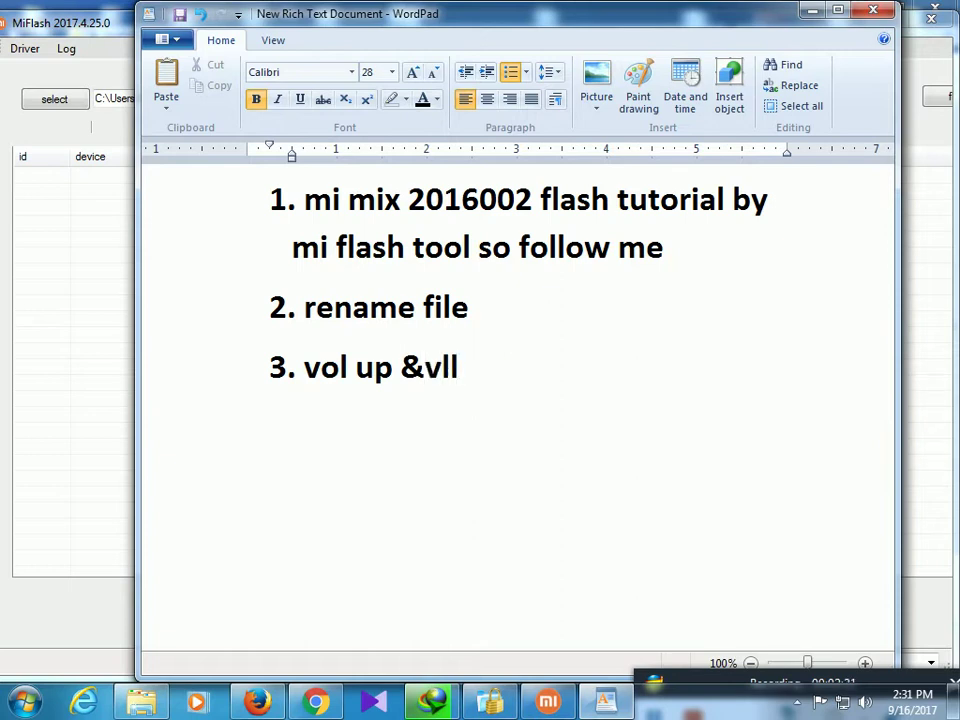
{"action": "key", "text": "BackSpace"}
{"action": "key", "text": "BackSpace"}
{"action": "key", "text": "BackSpace"}
{"action": "type", "text": "vol"}
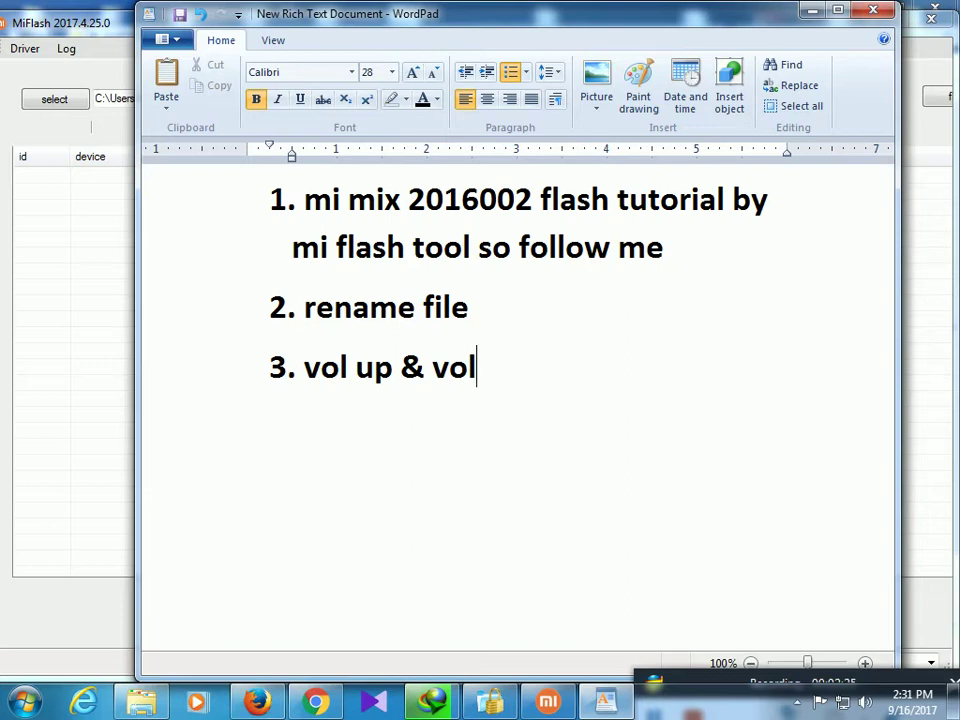
{"action": "type", "text": " dow"}
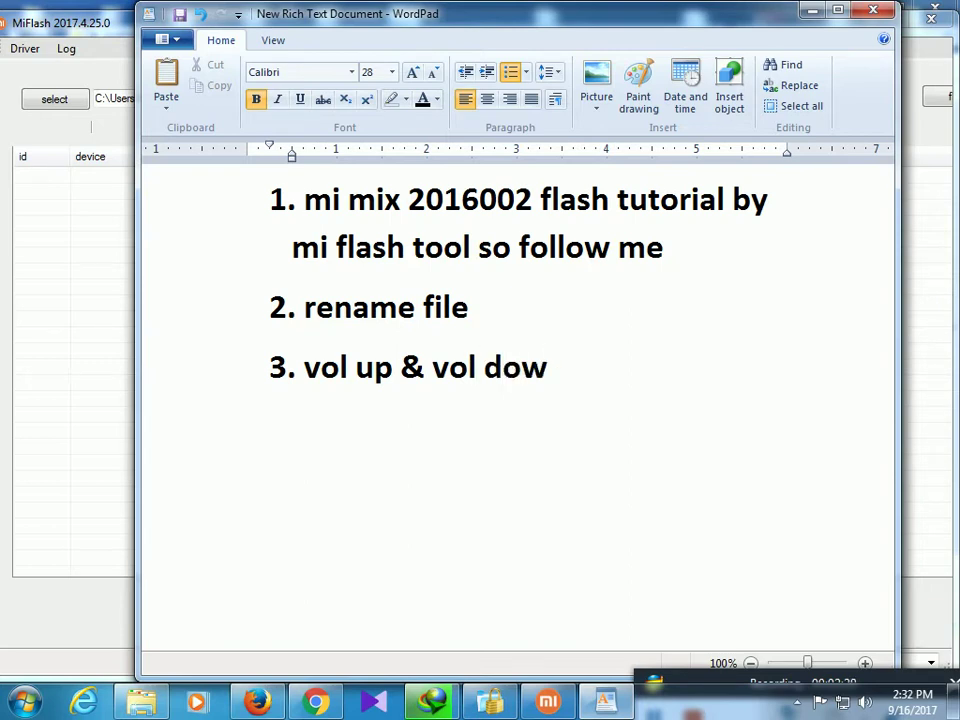
{"action": "type", "text": "n"}
{"action": "type", "text": "press"}
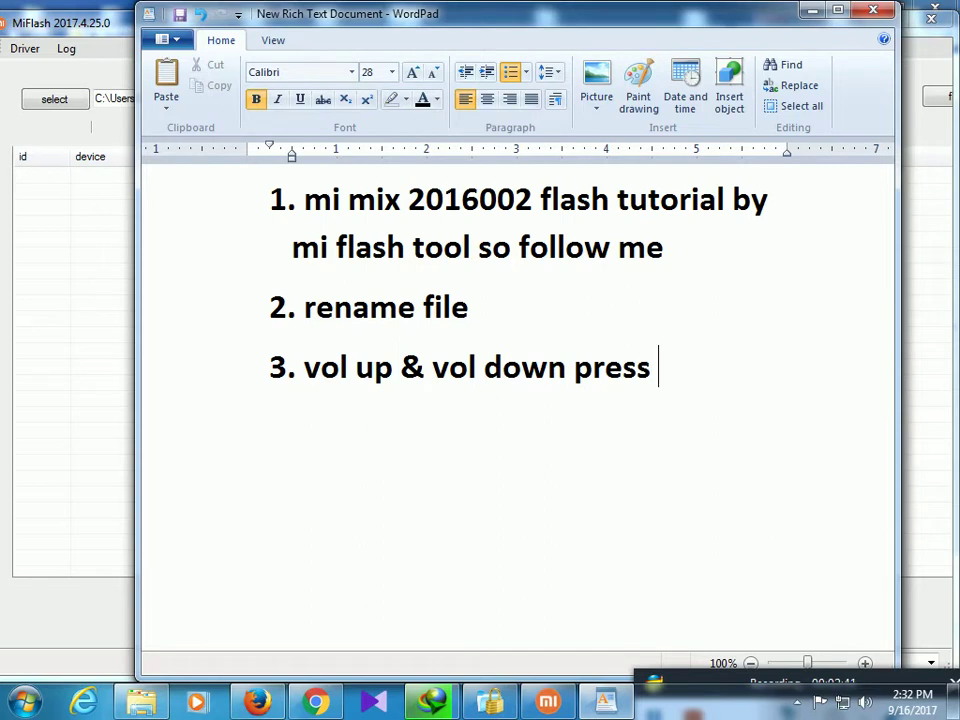
{"action": "type", "text": "&"}
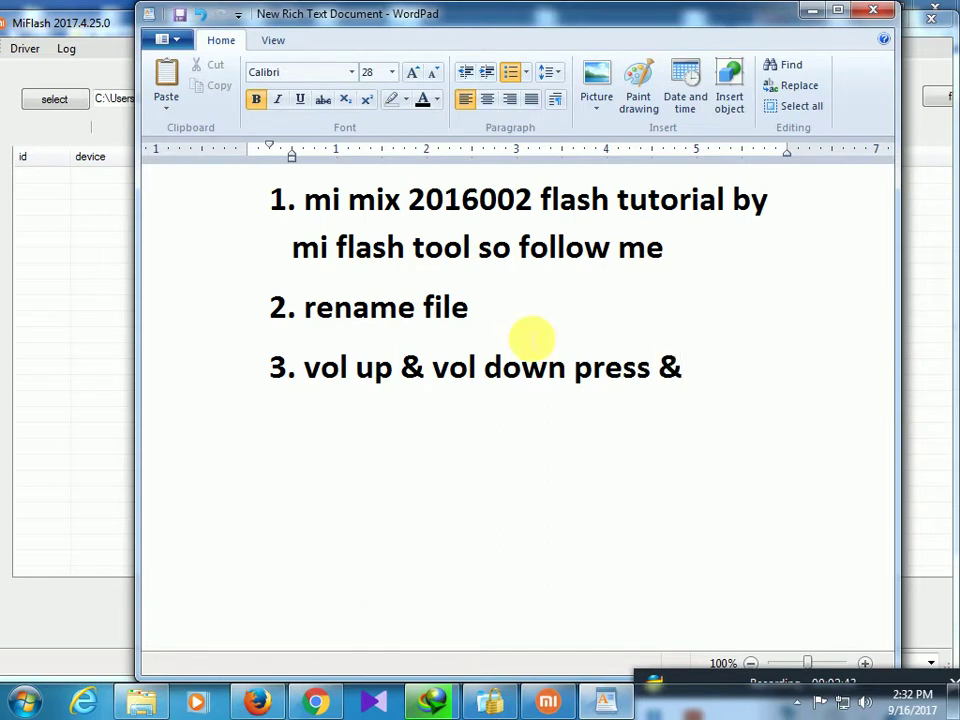
{"action": "type", "text": " hold"}
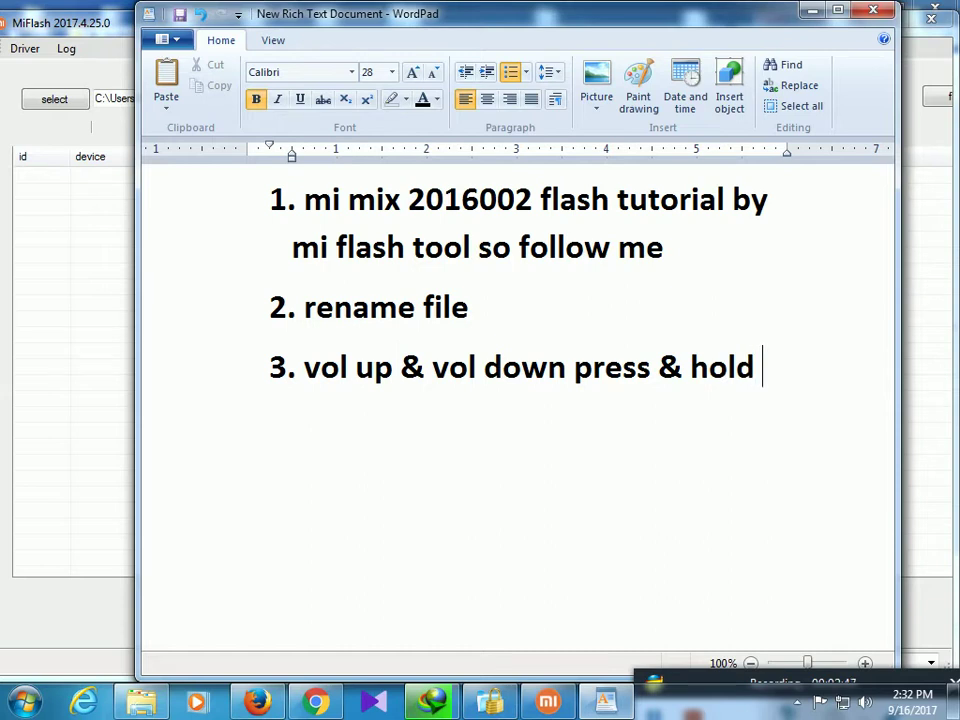
Continue item 3 with "then same time & usb plugin" and start a fourth list item.
{"action": "type", "text": " then"}
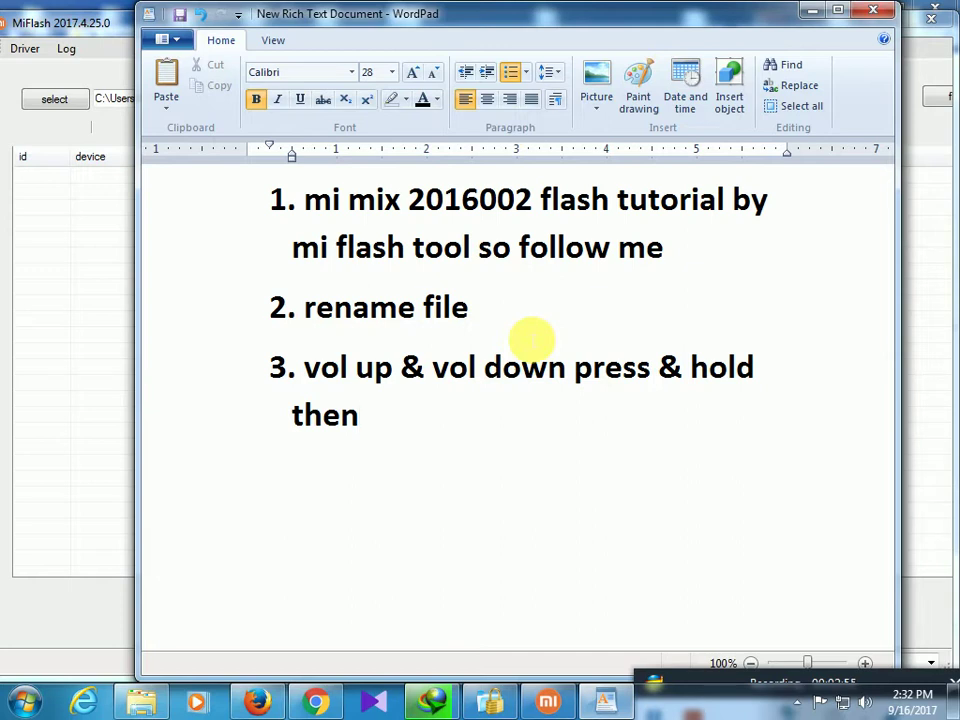
{"action": "type", "text": "s"}
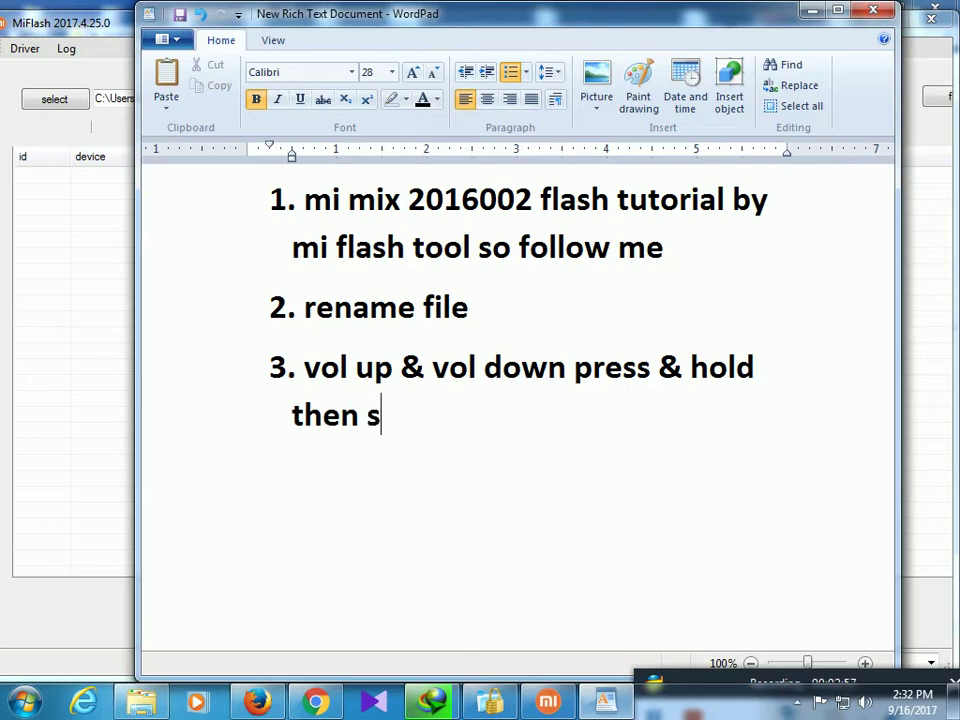
{"action": "type", "text": "ame"}
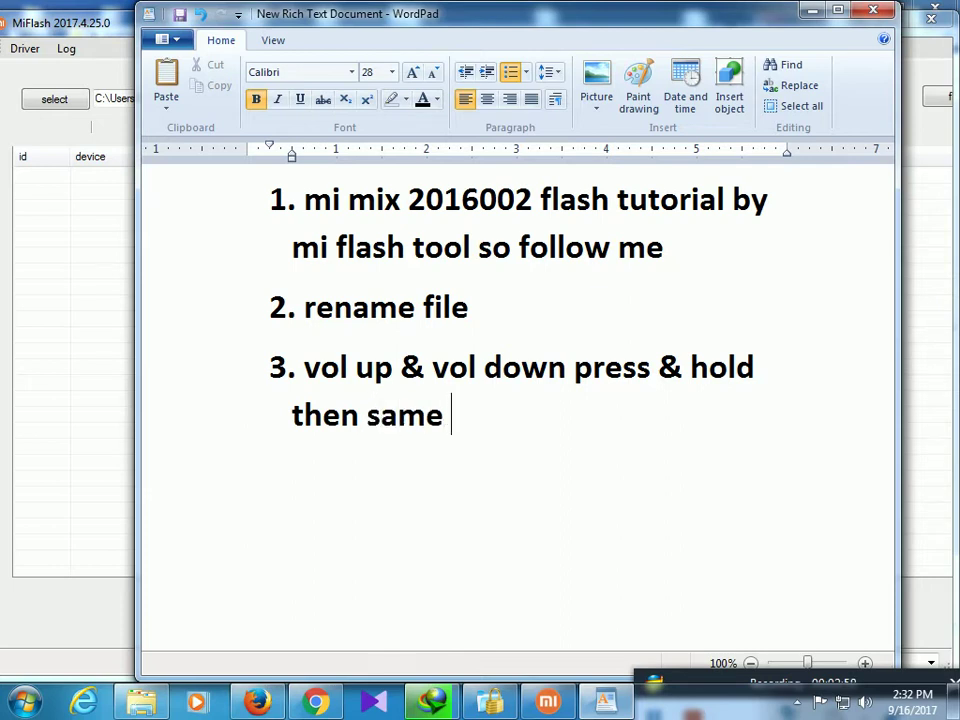
{"action": "type", "text": " time"}
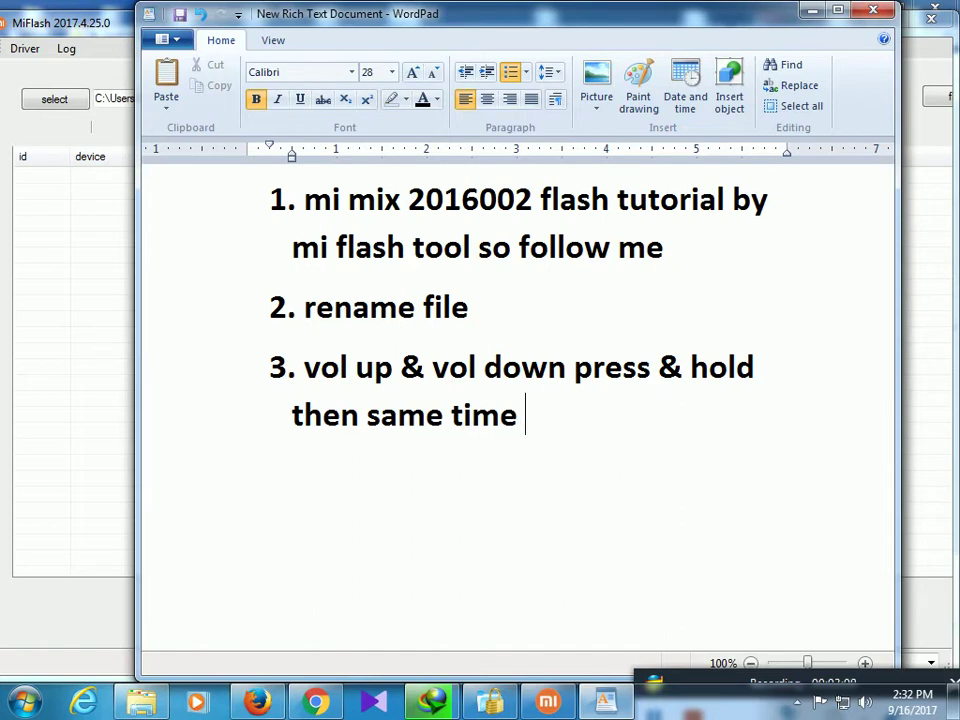
{"action": "type", "text": "& usb "}
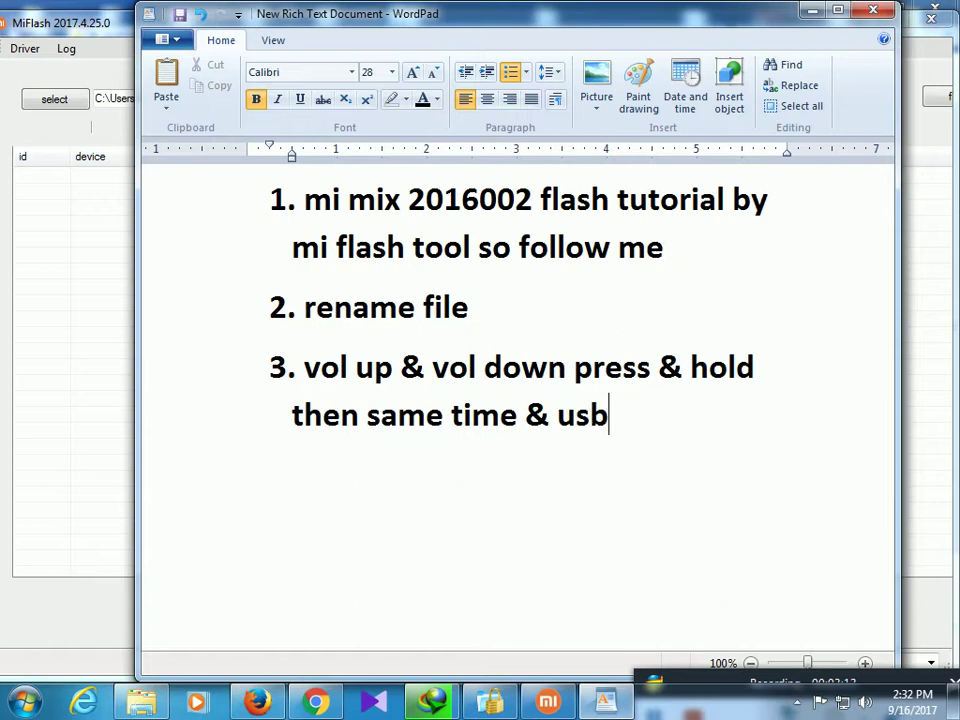
{"action": "type", "text": "plu"}
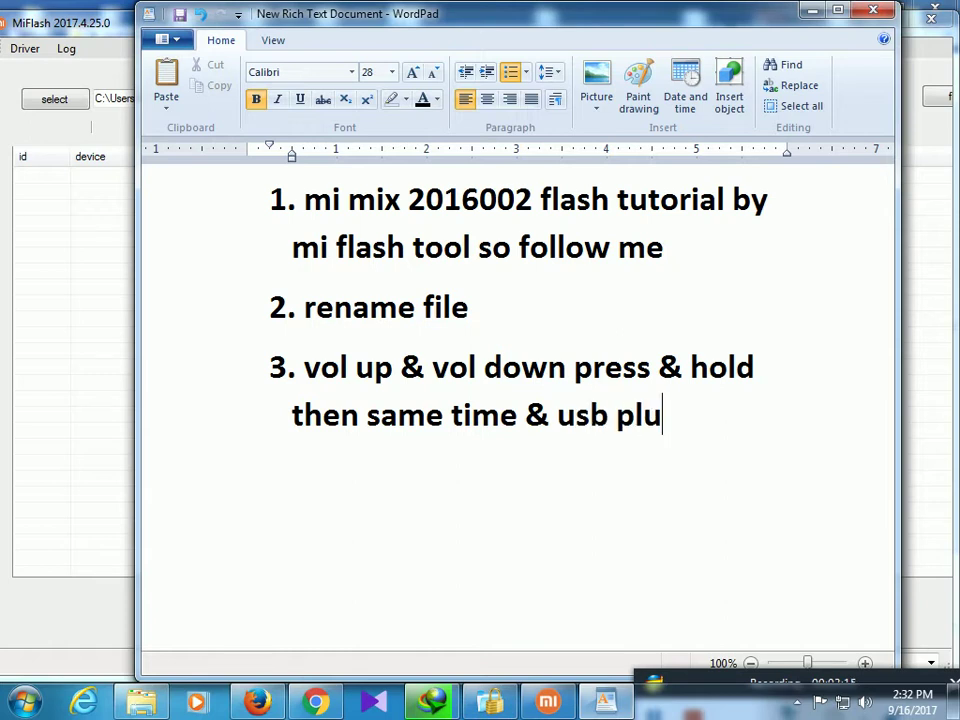
{"action": "type", "text": "gin"}
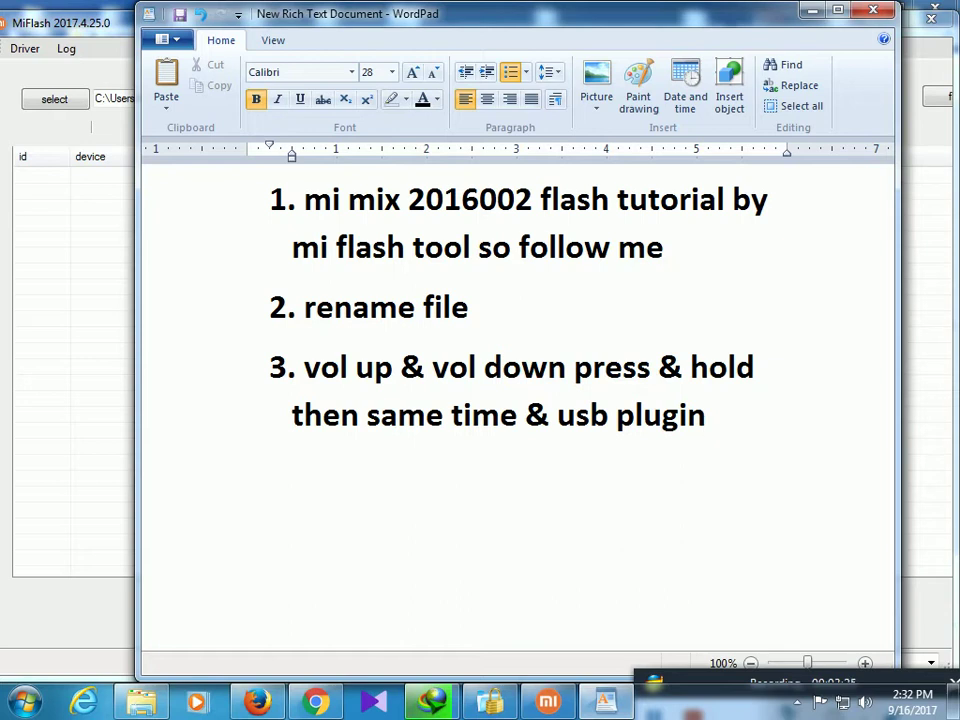
{"action": "key", "text": "Return"}
Minimize WordPad, MiFlash and the images folder window, and open Device Manager from the desktop shortcut.
{"action": "left_click", "coordinate": [810, 12]}
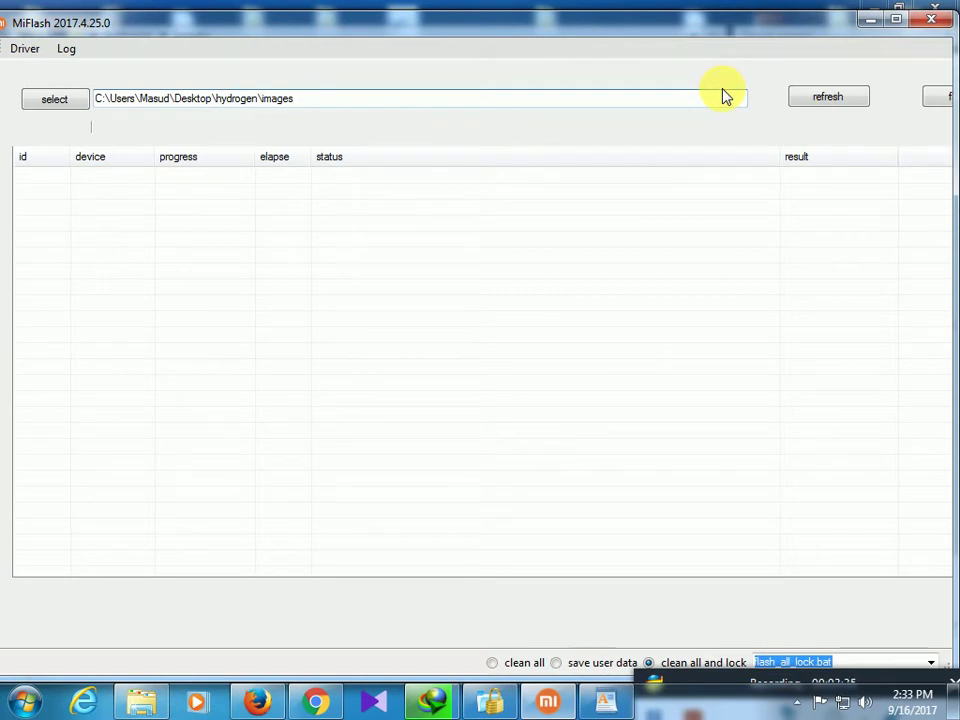
{"action": "left_click", "coordinate": [866, 22]}
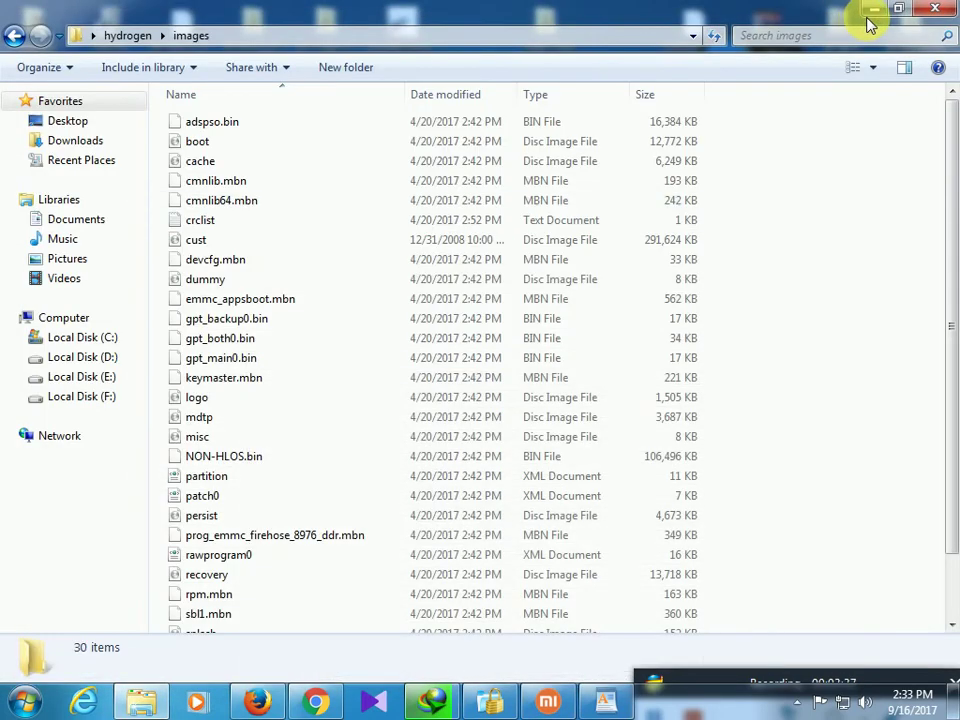
{"action": "left_click", "coordinate": [871, 12]}
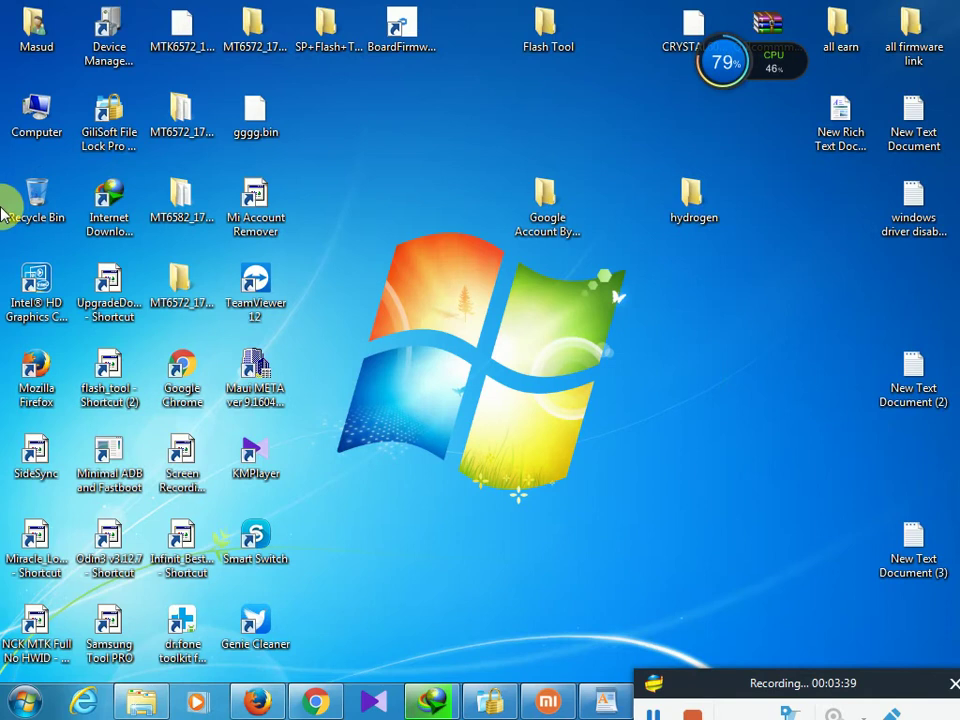
{"action": "left_click", "coordinate": [110, 35]}
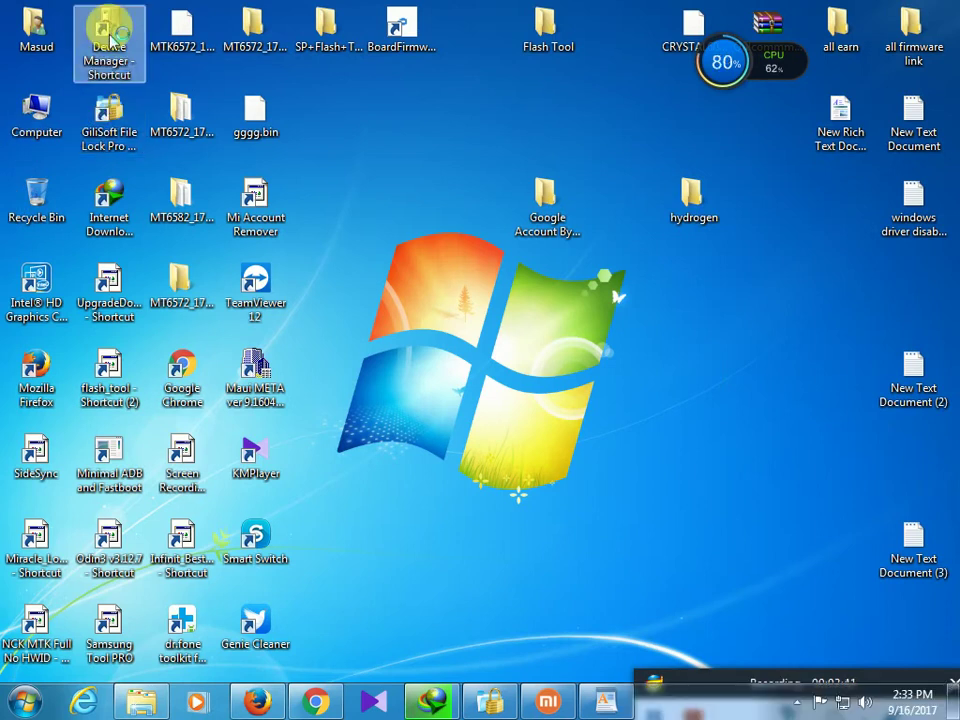
{"action": "double_click", "coordinate": [110, 34]}
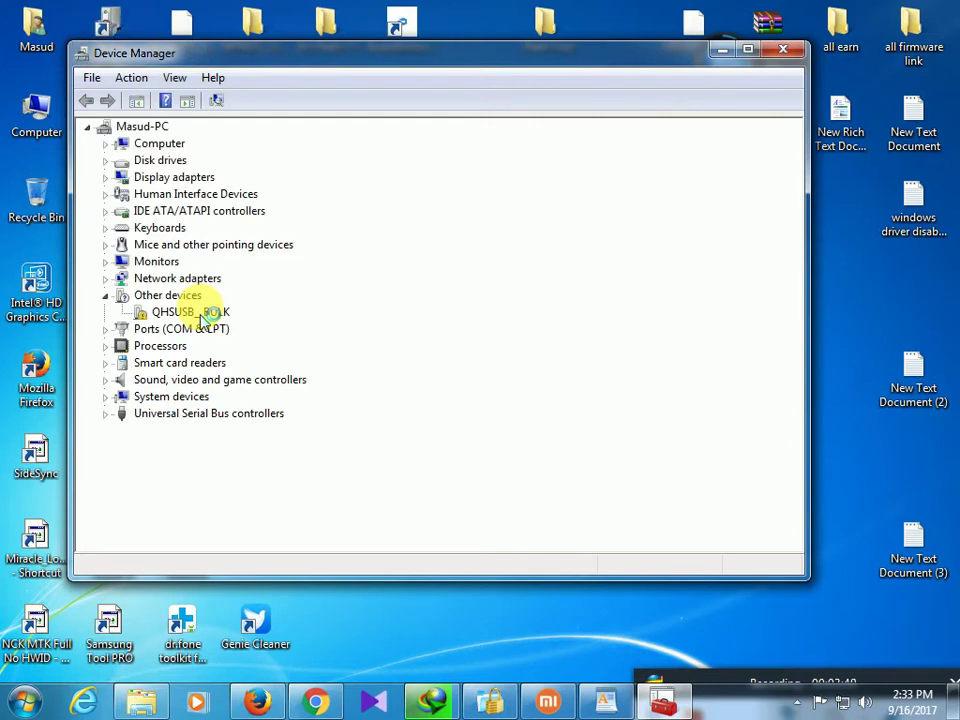
Check the driver installation status of the QHSUSB_BULK device, close the status window and minimize Device Manager.
{"action": "left_click", "coordinate": [183, 313]}
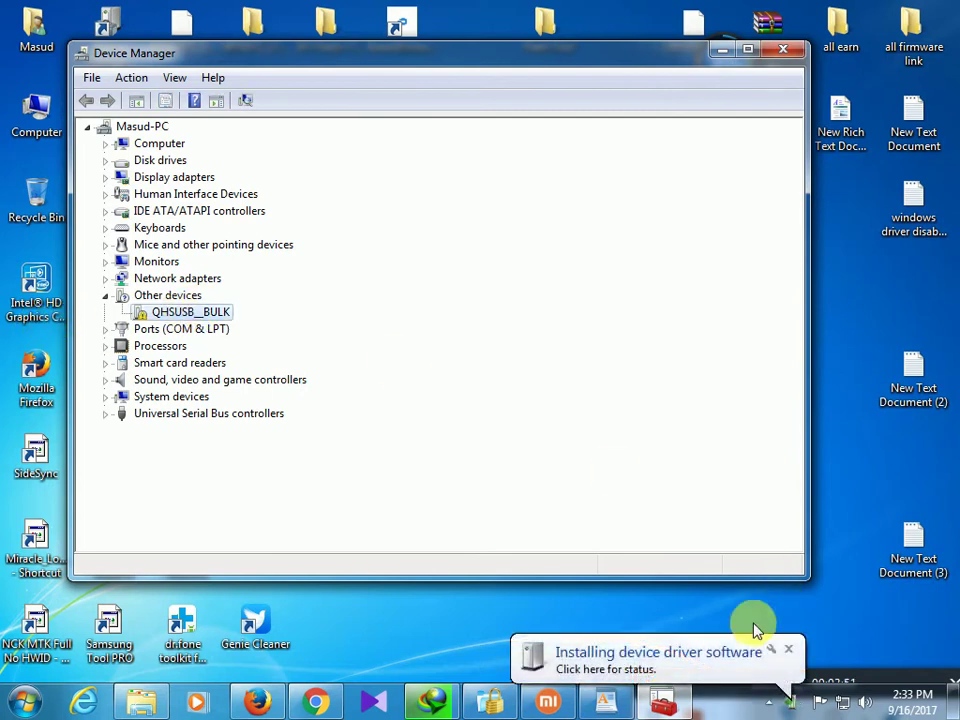
{"action": "left_click", "coordinate": [727, 655]}
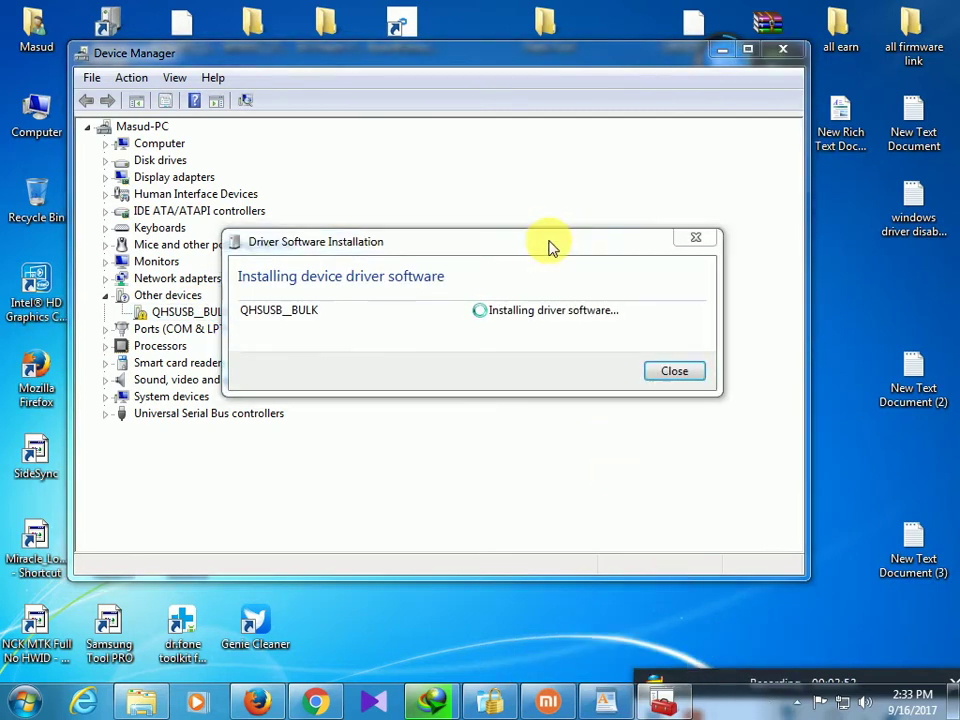
{"action": "left_click_drag", "start_coordinate": [549, 246], "coordinate": [659, 249]}
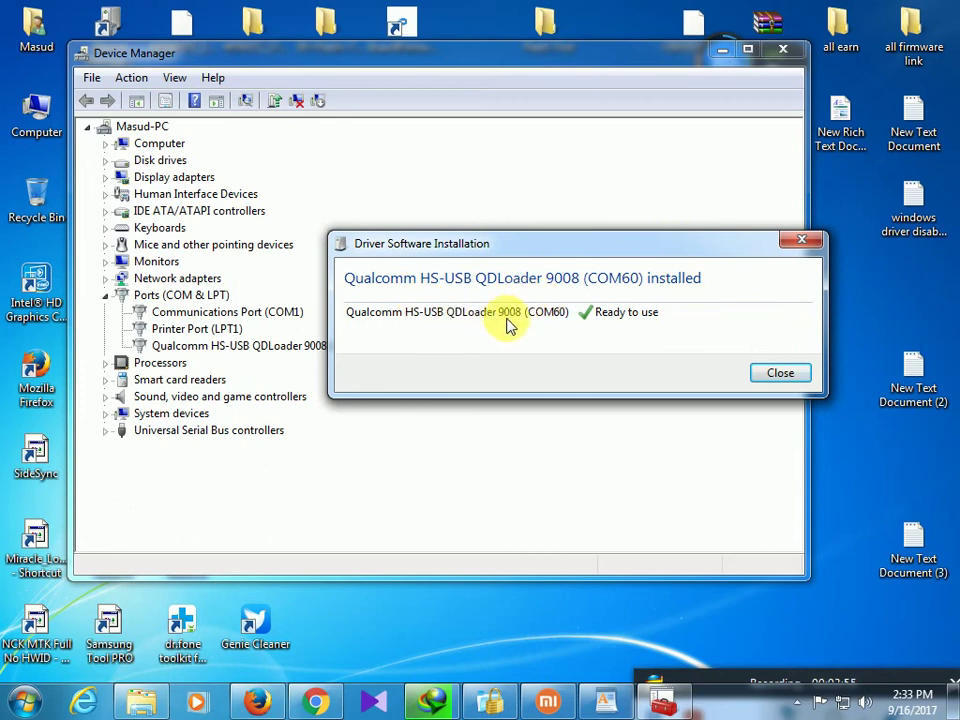
{"action": "left_click", "coordinate": [800, 248]}
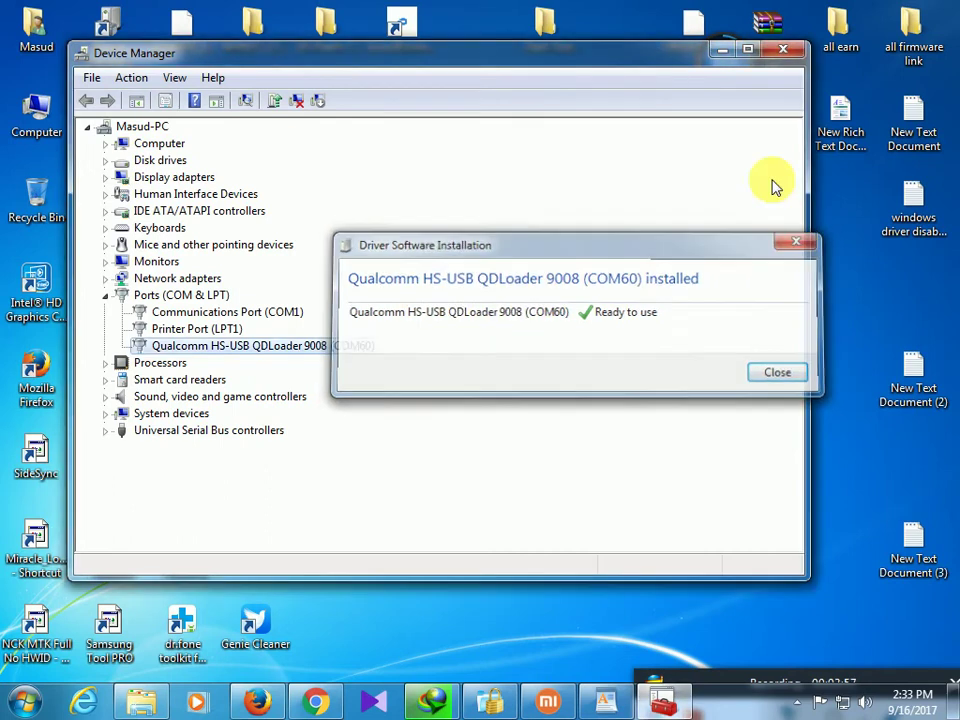
{"action": "left_click", "coordinate": [725, 50]}
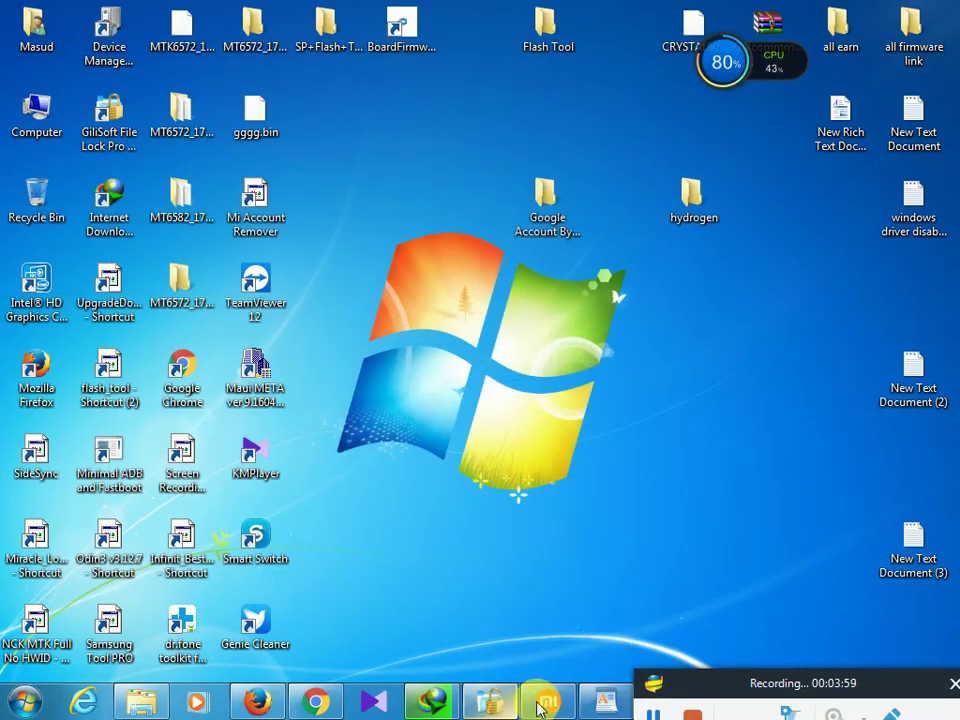
Switch to MiFlash, refresh the device list and start flashing the connected phone.
{"action": "left_click", "coordinate": [548, 699]}
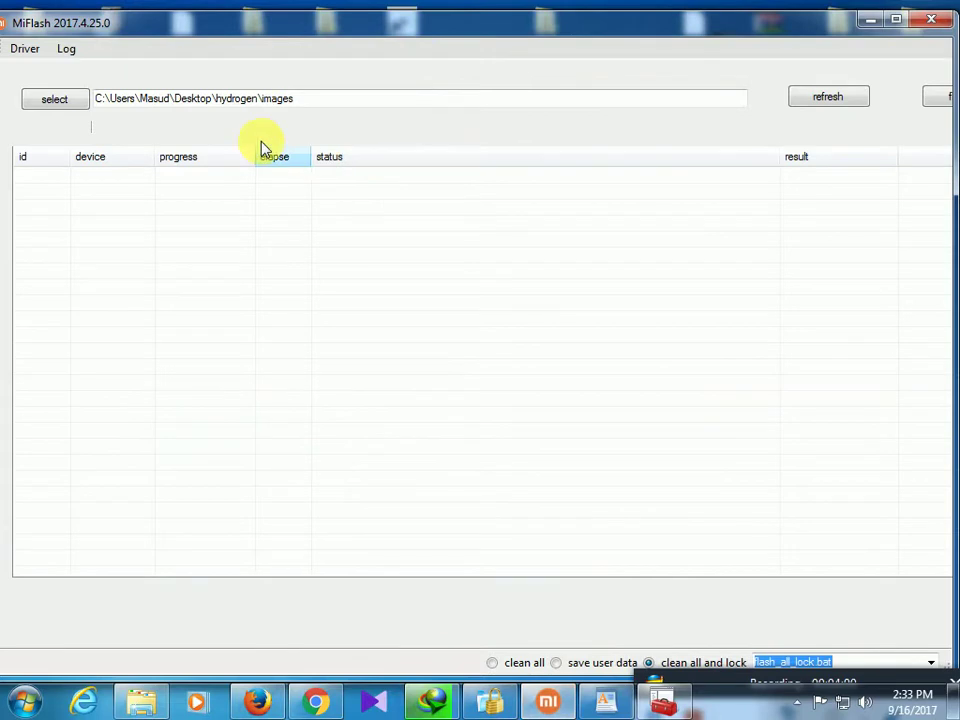
{"action": "left_click", "coordinate": [826, 102]}
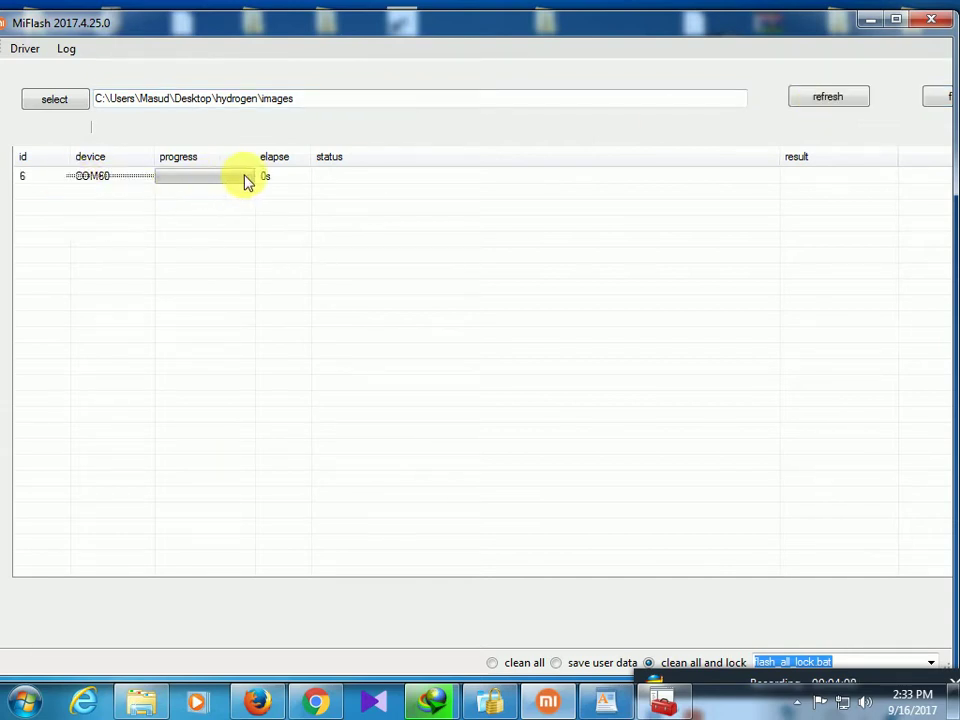
{"action": "left_click", "coordinate": [939, 101]}
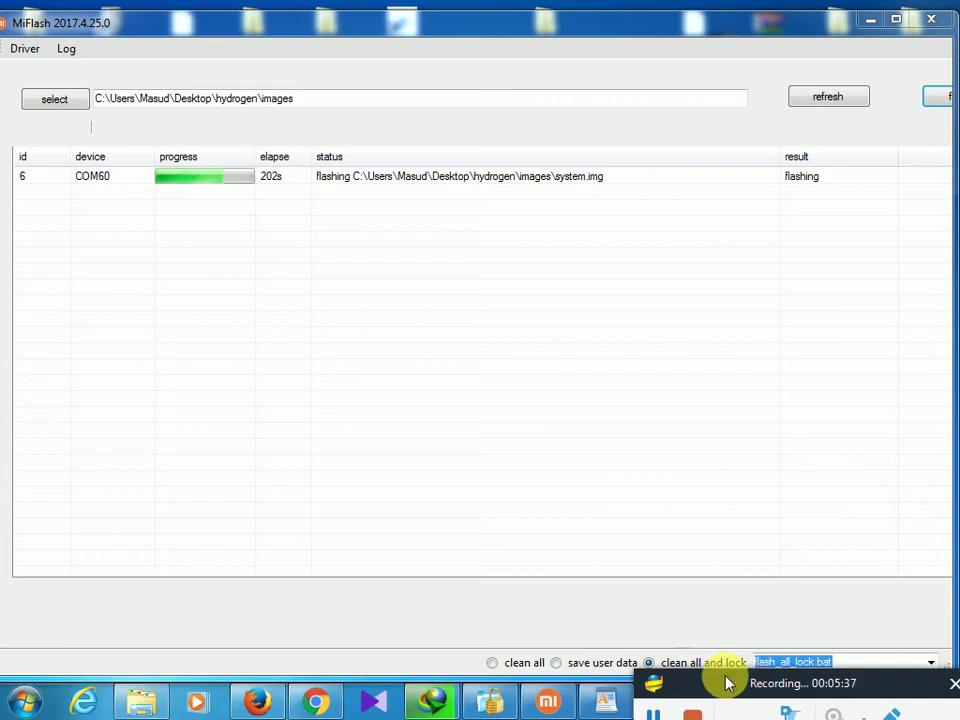
In the WordPad note, correct "mix" to "max" in item 1 and return the cursor to the empty item 4.
{"action": "left_click", "coordinate": [607, 700]}
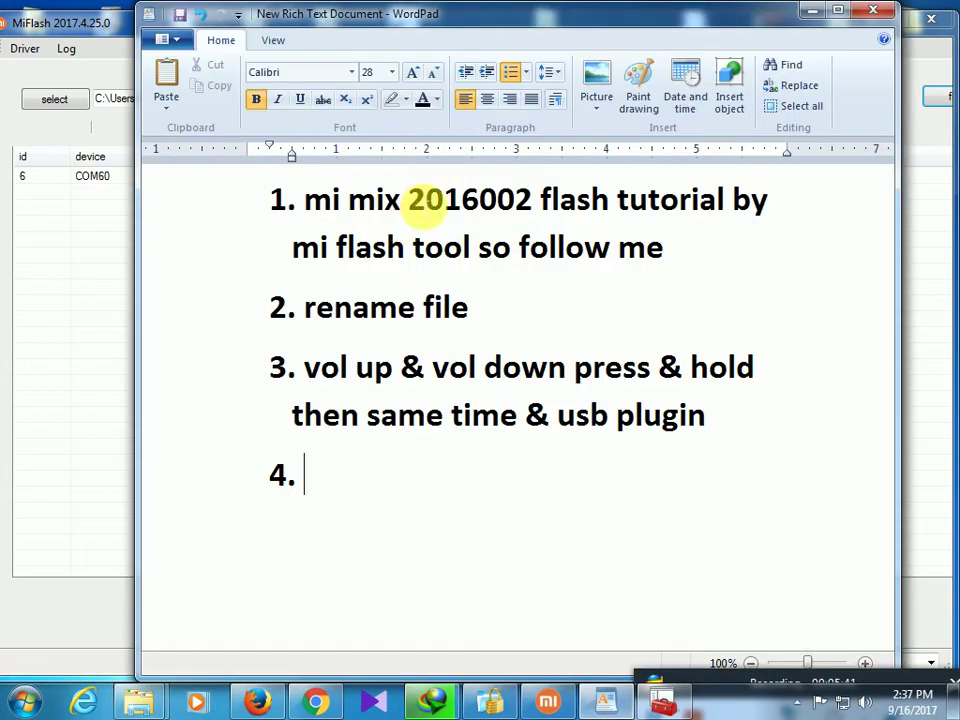
{"action": "left_click_drag", "start_coordinate": [400, 198], "coordinate": [377, 199]}
{"action": "type", "text": "ax"}
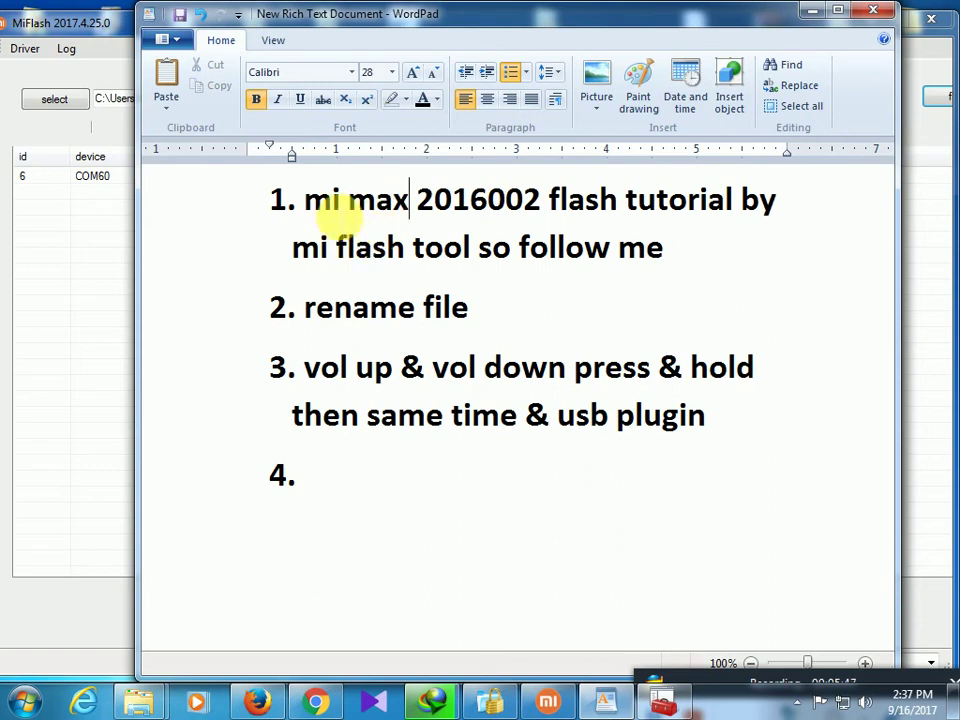
{"action": "left_click", "coordinate": [375, 484]}
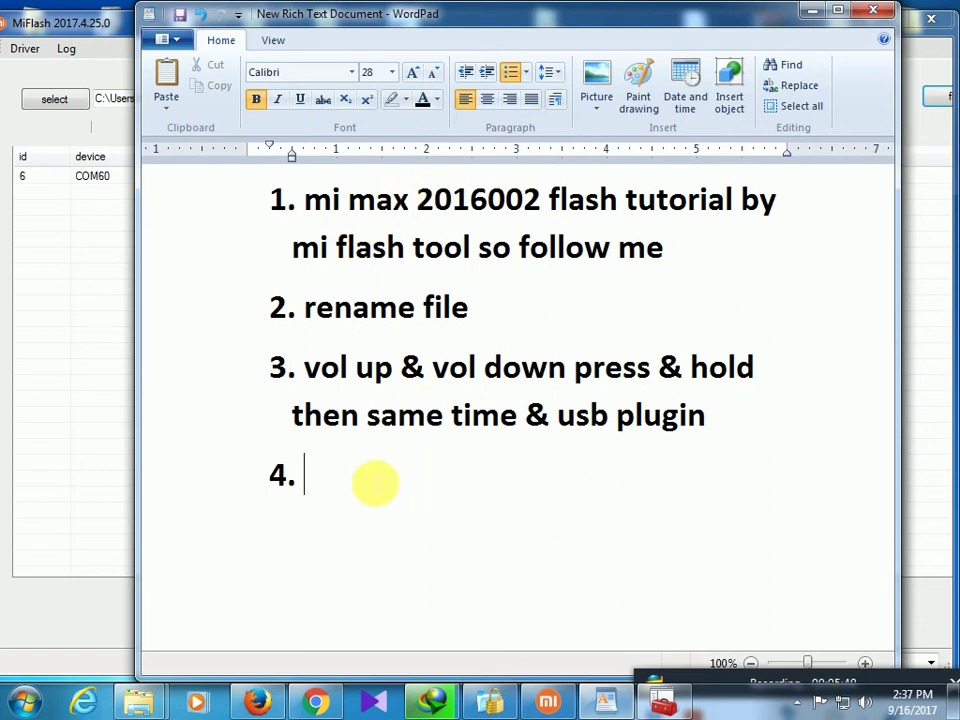
Write "sorry mi max 2016002" as item 4 of the WordPad note.
{"action": "type", "text": "sorr"}
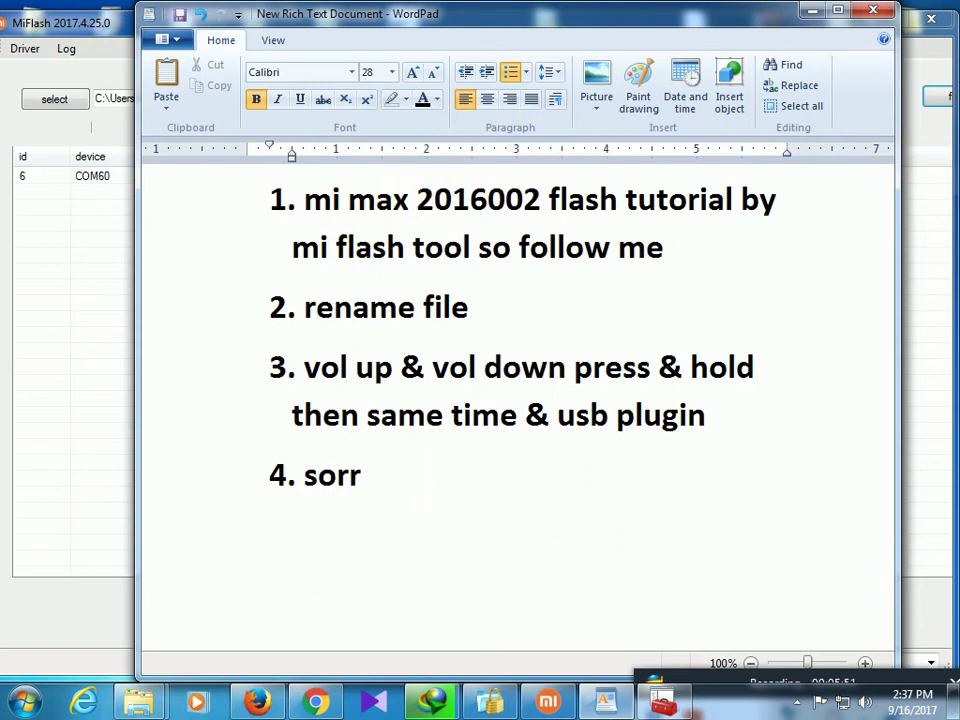
{"action": "type", "text": "y mi"}
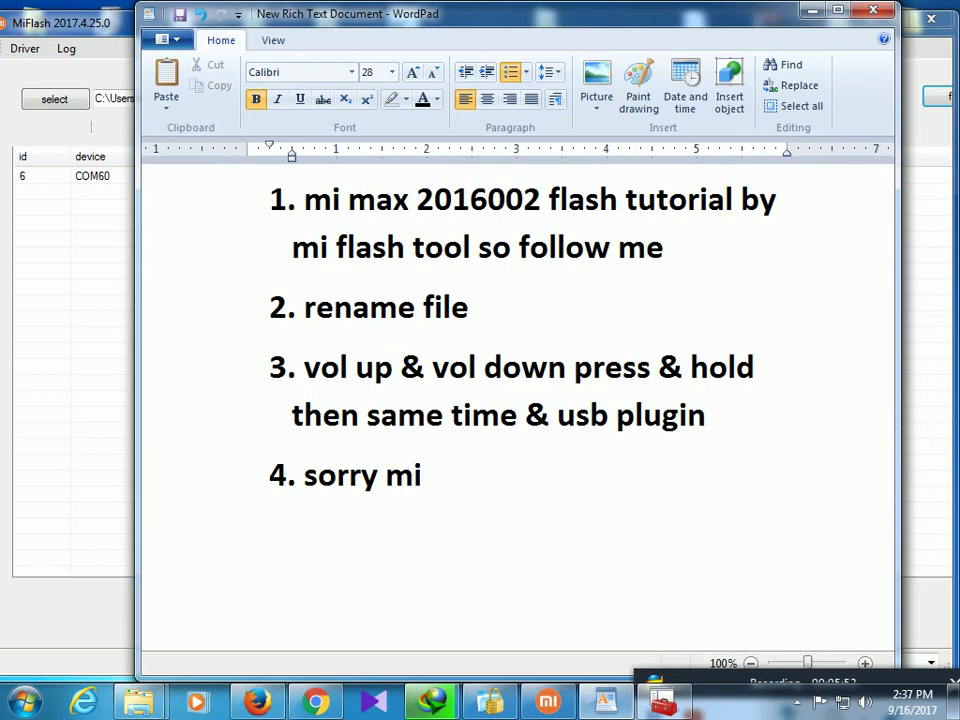
{"action": "type", "text": " mixd"}
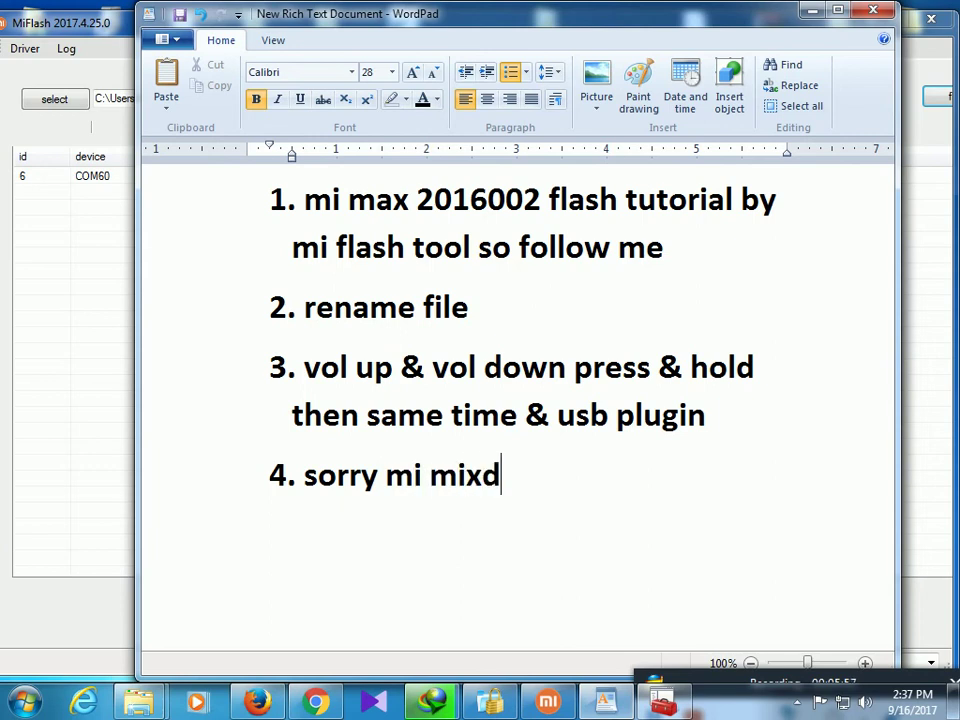
{"action": "key", "text": "BackSpace"}
{"action": "key", "text": "BackSpace"}
{"action": "key", "text": "BackSpace"}
{"action": "key", "text": "BackSpace"}
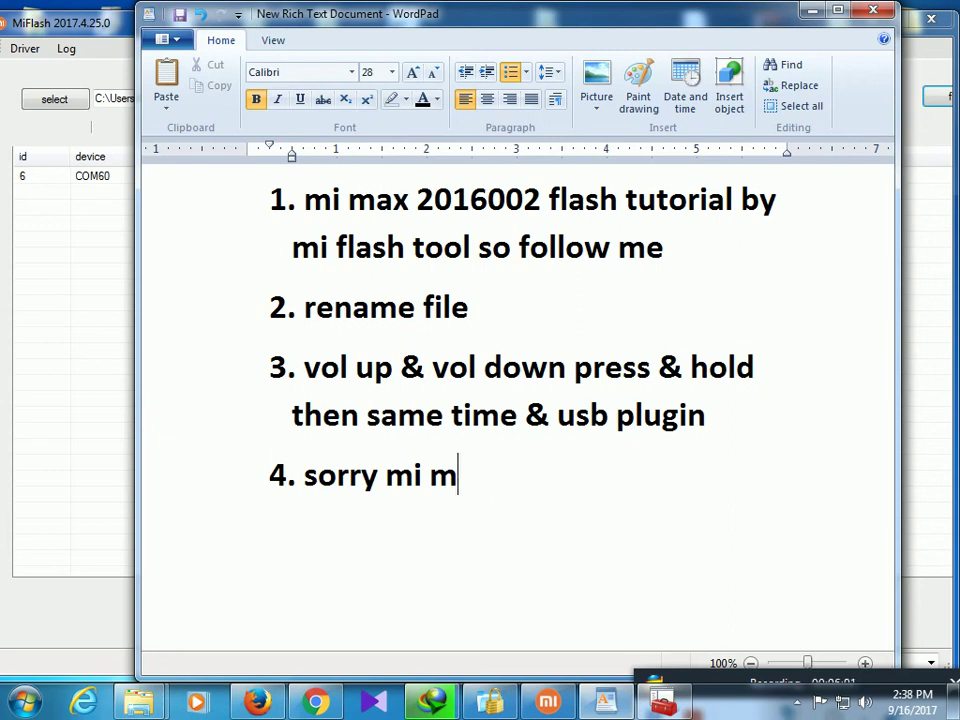
{"action": "type", "text": "ma"}
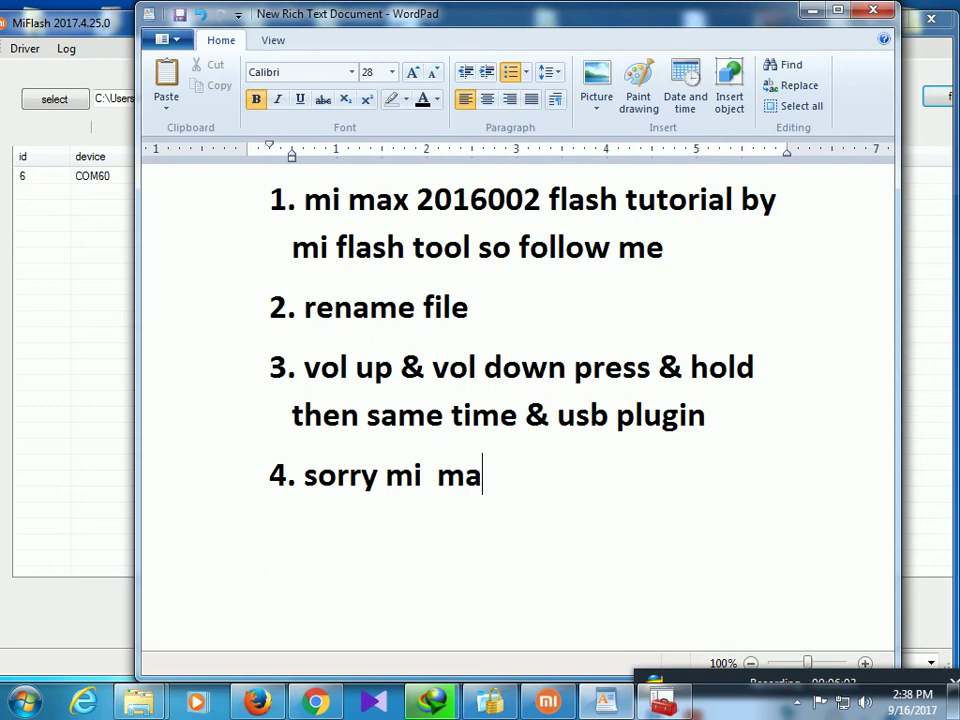
{"action": "type", "text": "s"}
{"action": "key", "text": "BackSpace"}
{"action": "type", "text": "x"}
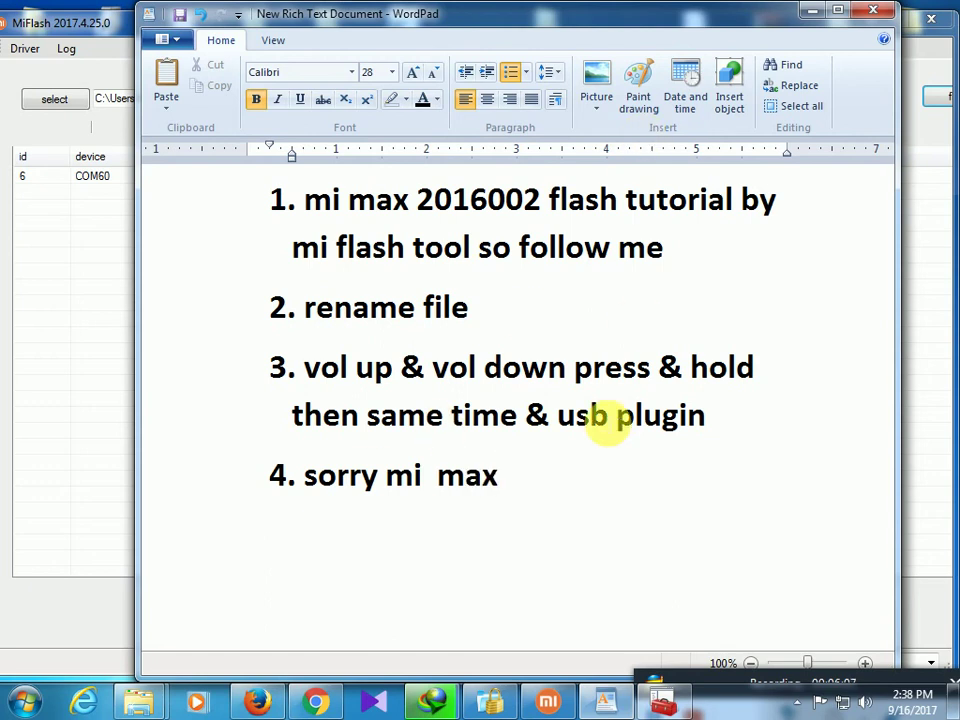
{"action": "type", "text": " 20"}
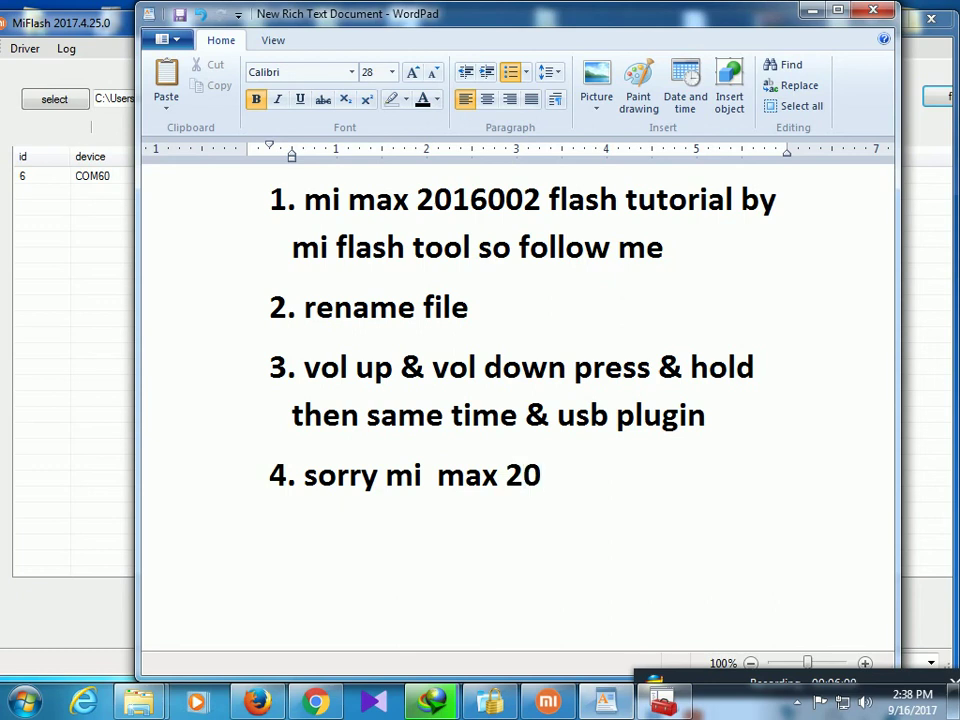
{"action": "type", "text": "16002"}
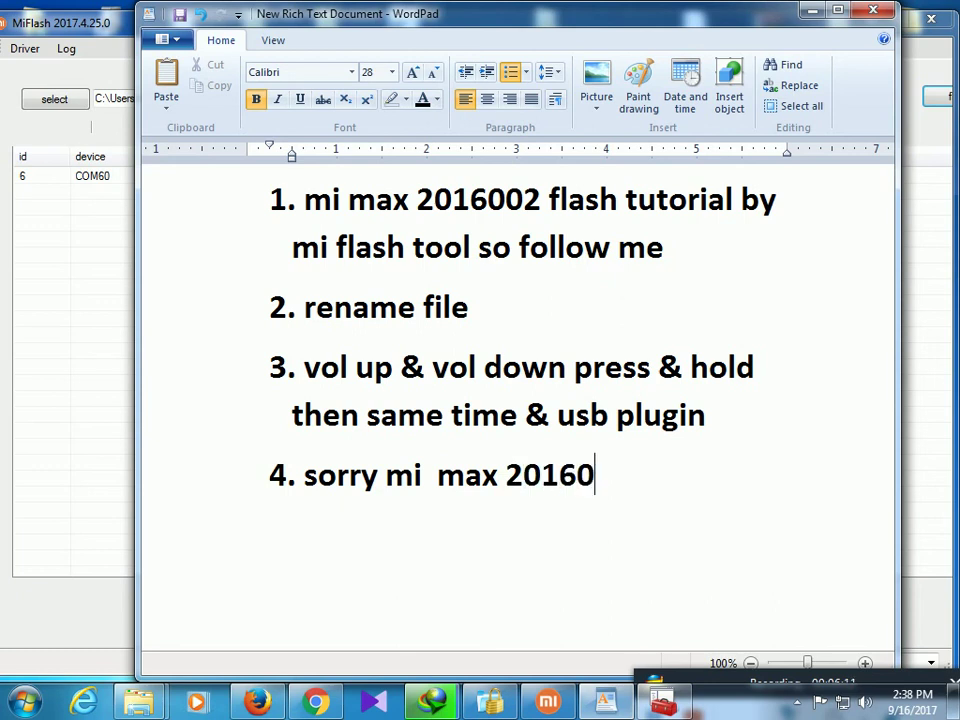
Minimize the WordPad note, check the flashing progress and result in MiFlash, and shift its window slightly.
{"action": "left_click", "coordinate": [813, 11]}
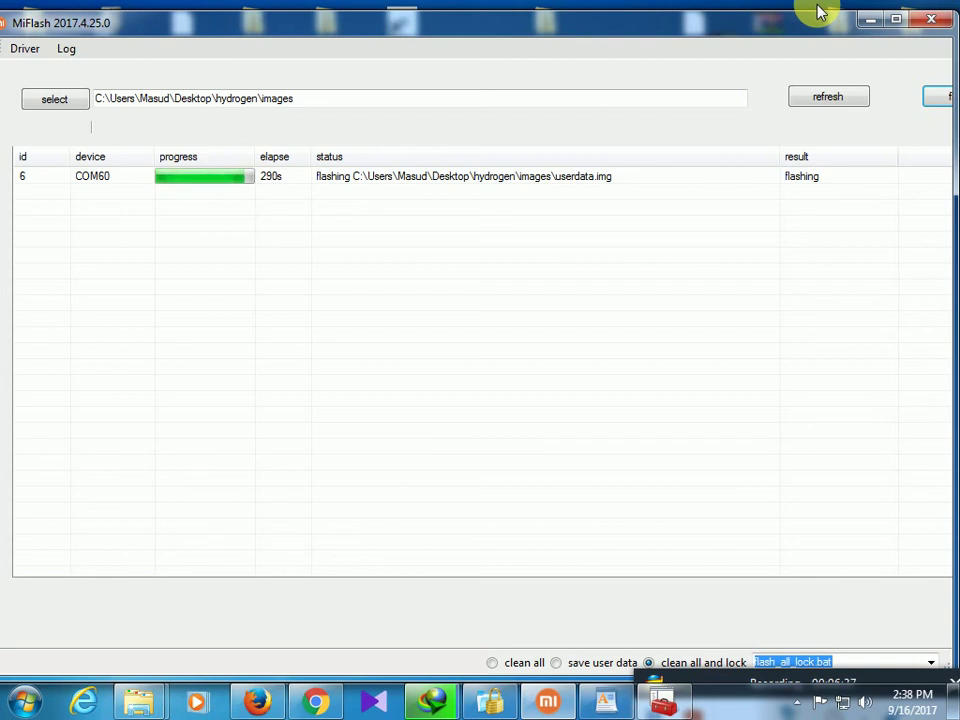
{"action": "mouse_move", "coordinate": [673, 34]}
{"action": "left_mouse_down"}
{"action": "mouse_move", "coordinate": [701, 30]}
{"action": "mouse_move", "coordinate": [689, 26]}
{"action": "left_mouse_up"}
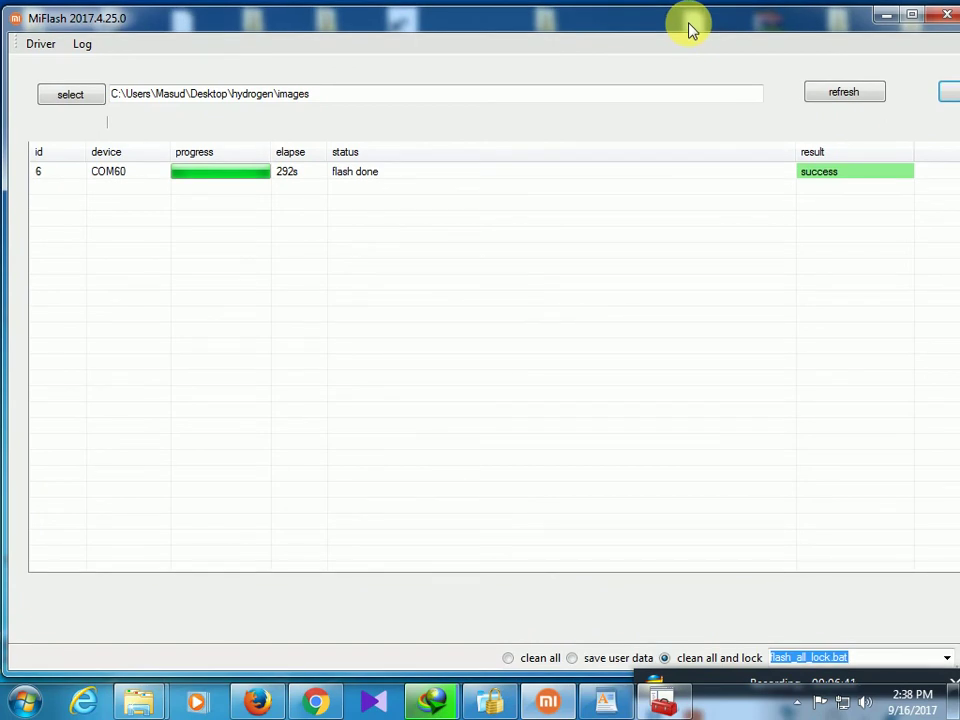
Return to the WordPad note and add item 5 reading "ok done".
{"action": "left_click", "coordinate": [606, 701]}
{"action": "key", "text": "Return"}
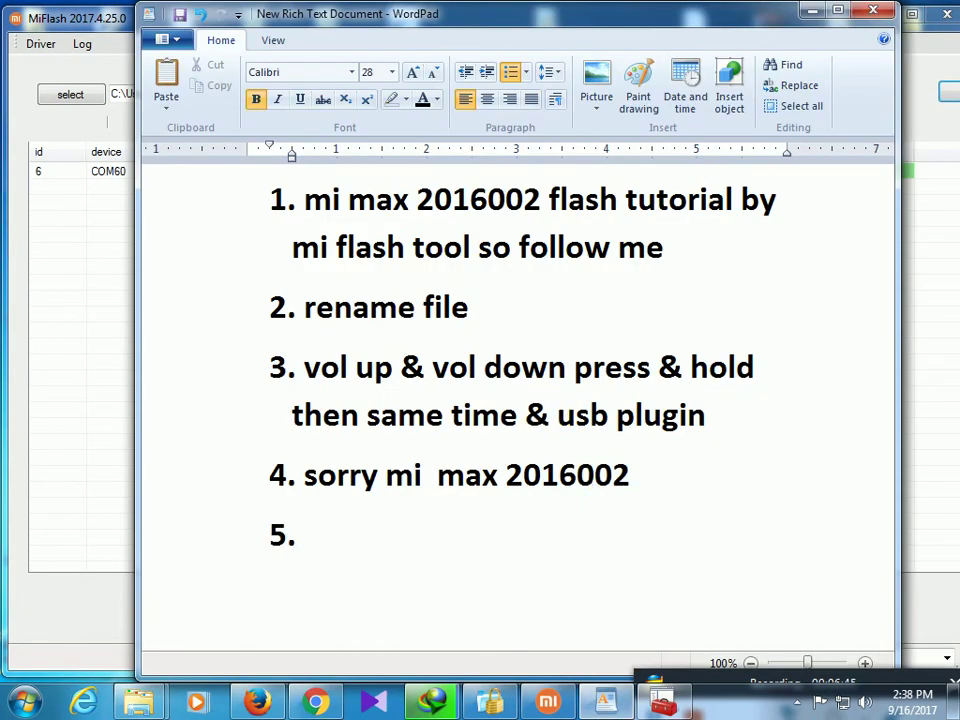
{"action": "type", "text": "ok d"}
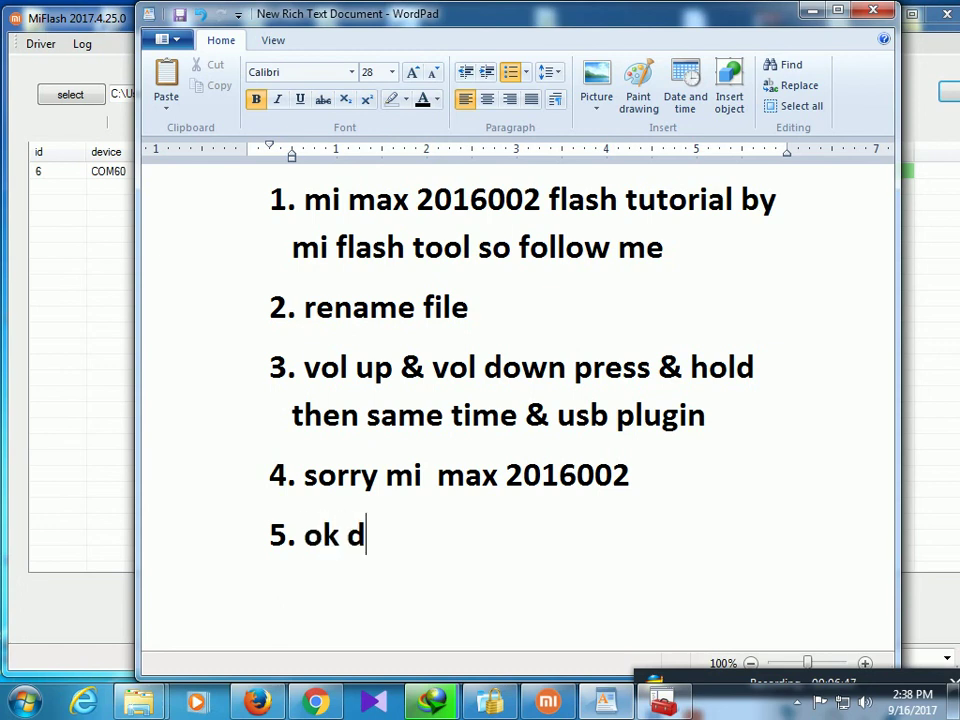
{"action": "type", "text": "one"}
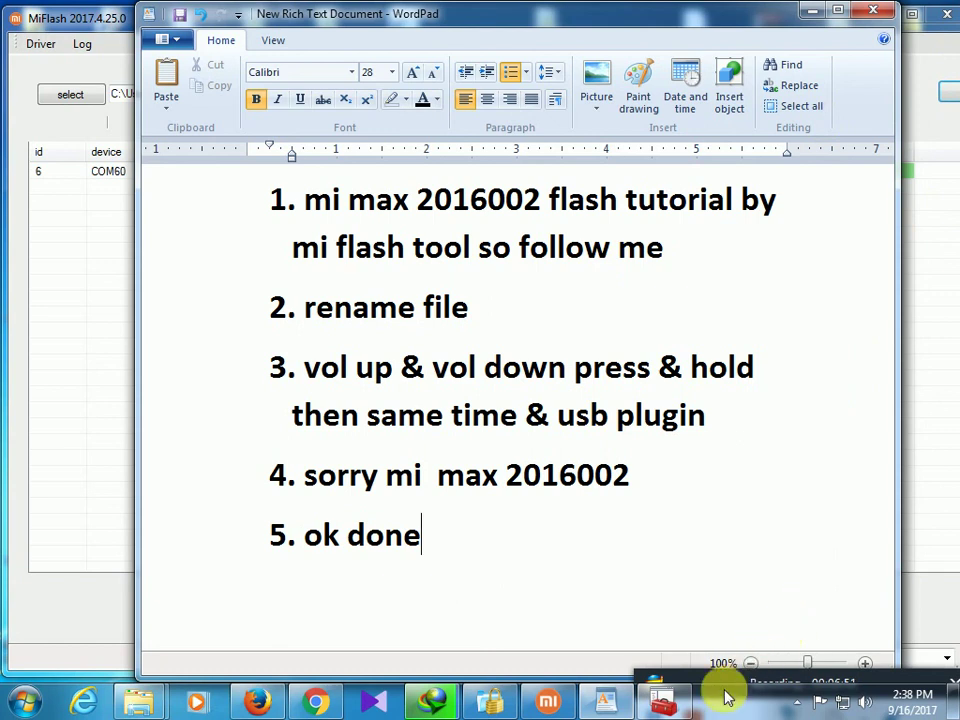
{"action": "mouse_move", "coordinate": [728, 686]}
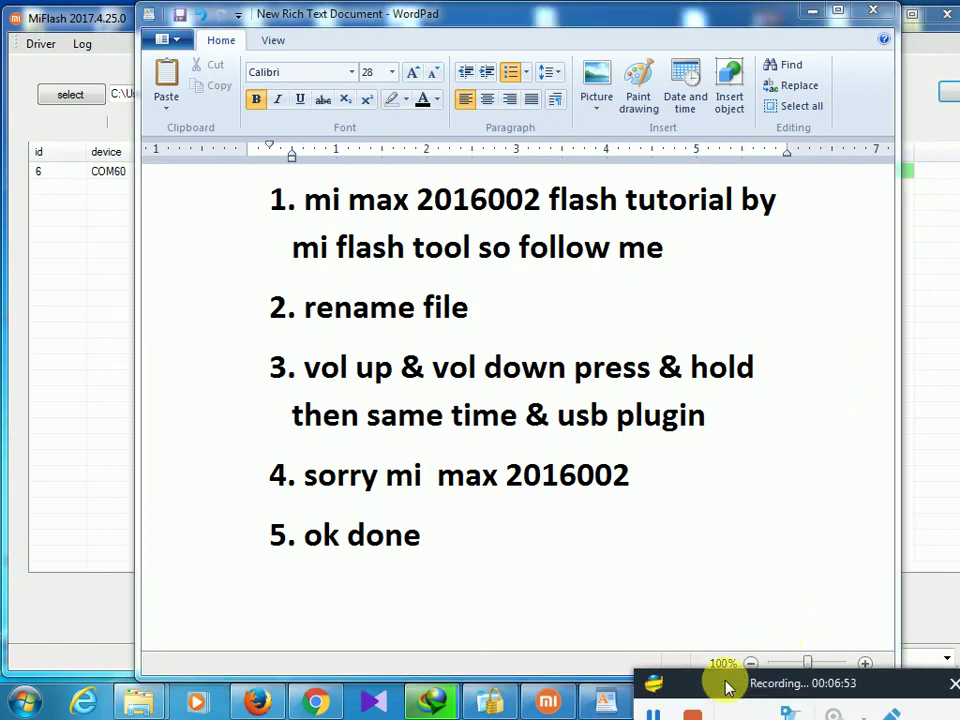